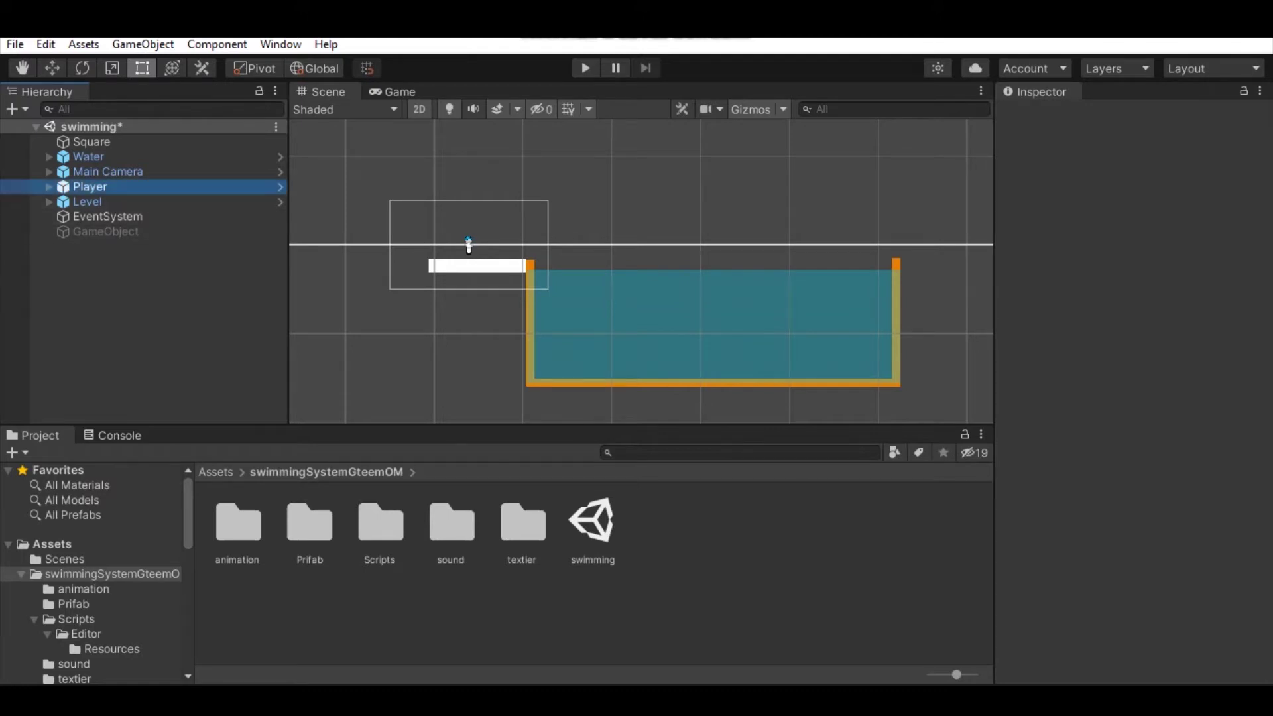
- Select Player and inspect its Rigidbody 2D component by expanding and collapsing it
click(90, 186)
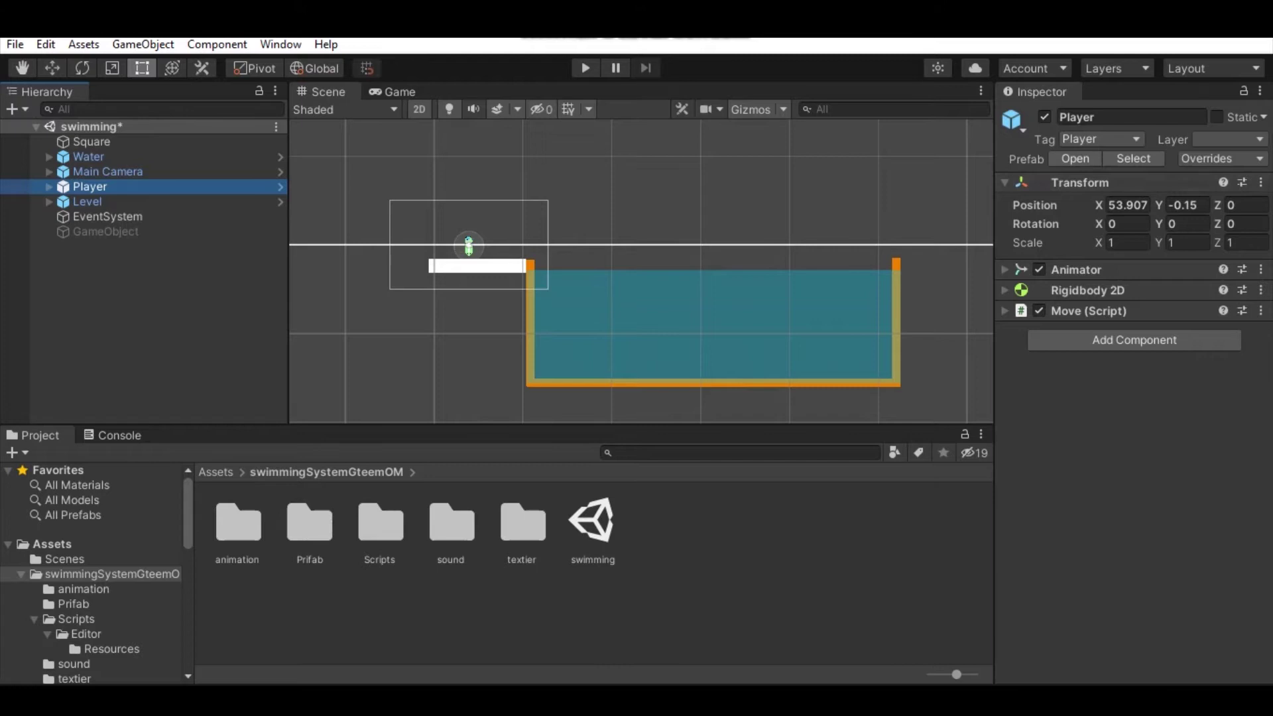
click(1173, 290)
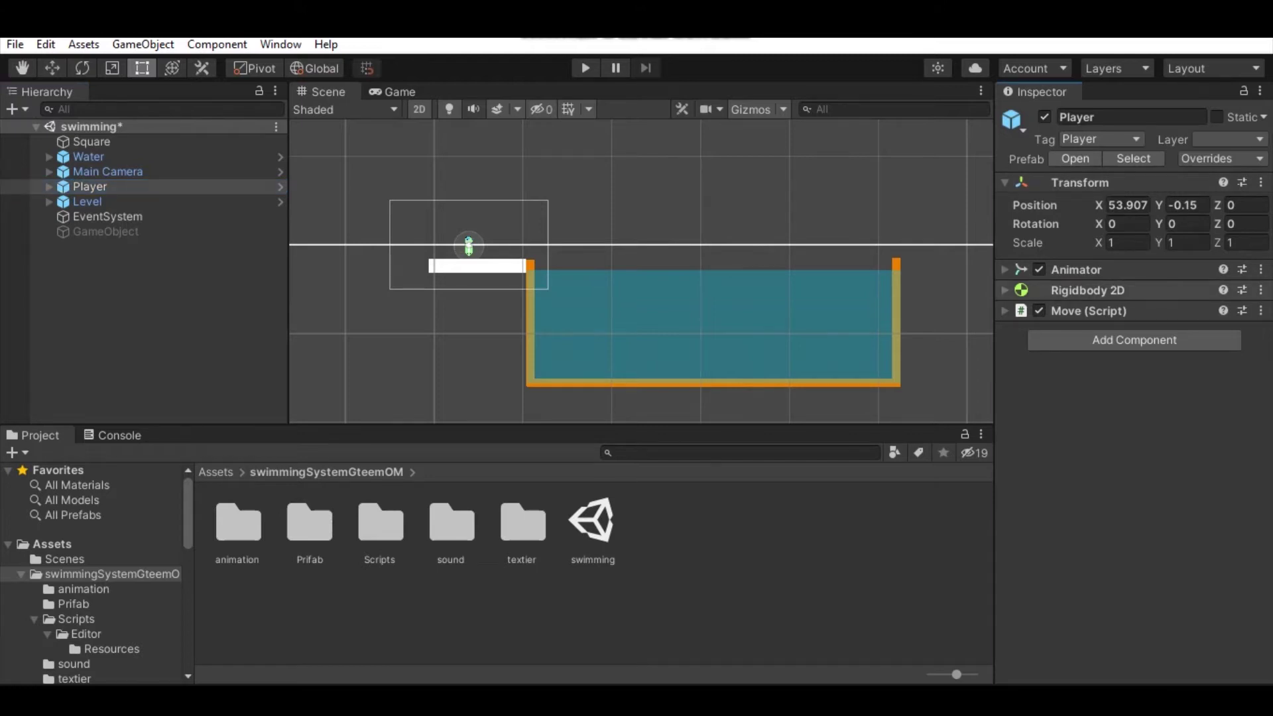
click(1174, 289)
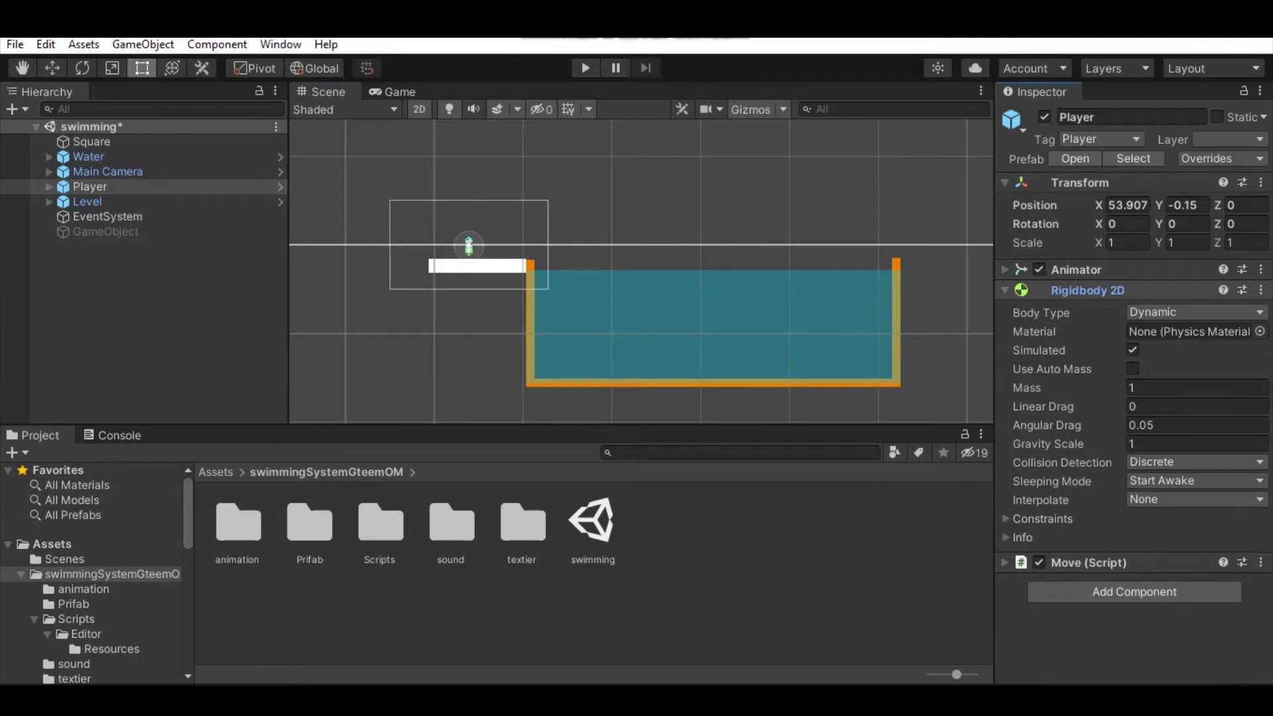
click(1174, 290)
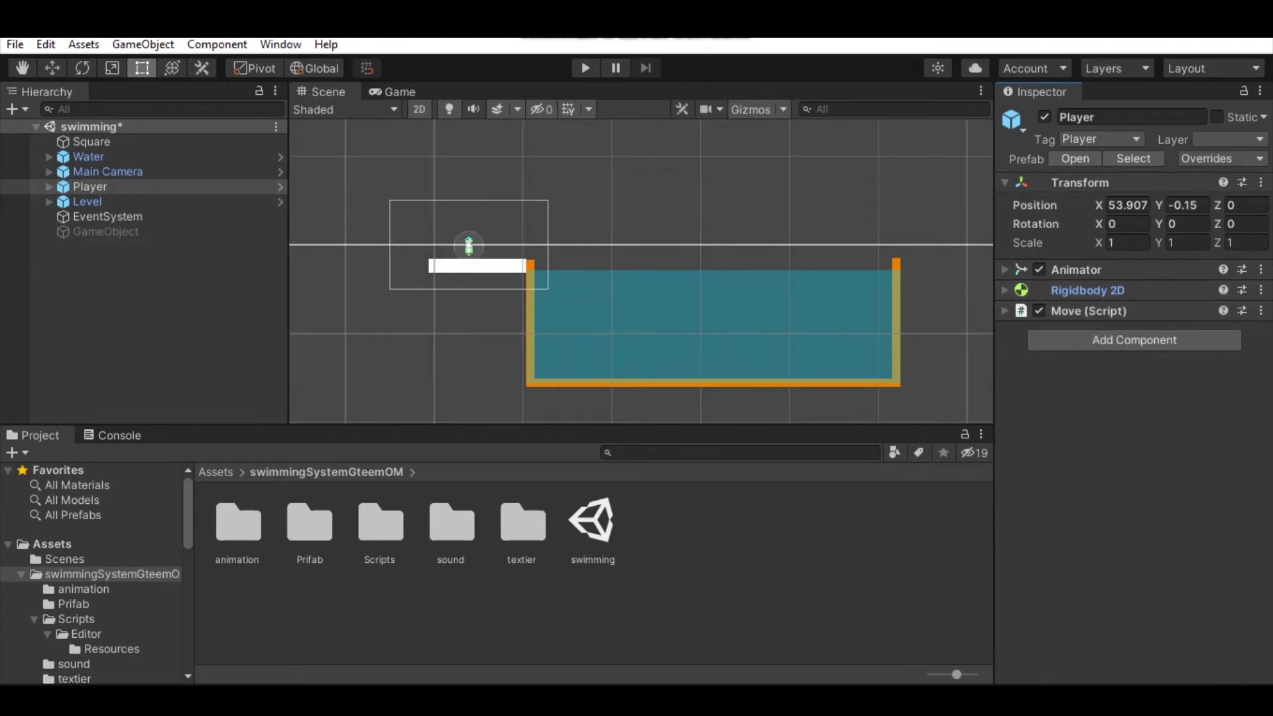
- Add the Swim System script to Player via an 'sw' search and expand its settings
click(1134, 340)
text(sw)
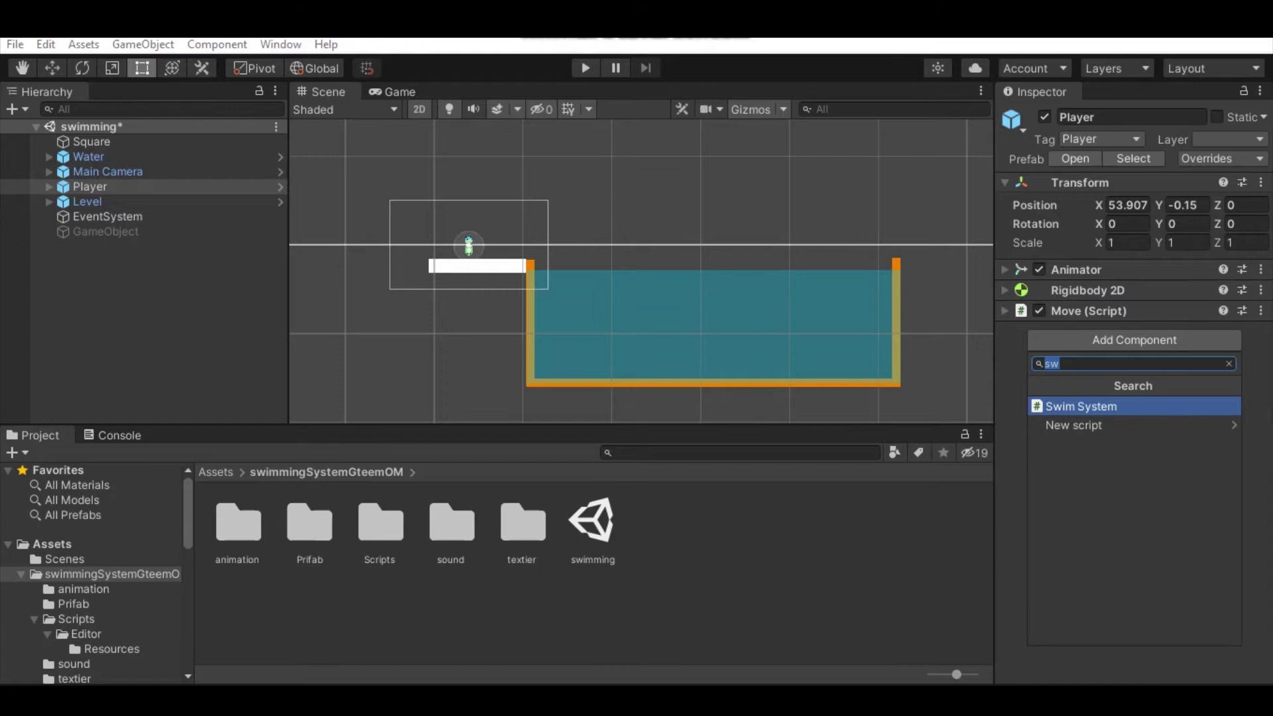
text(sw)
key(Return)
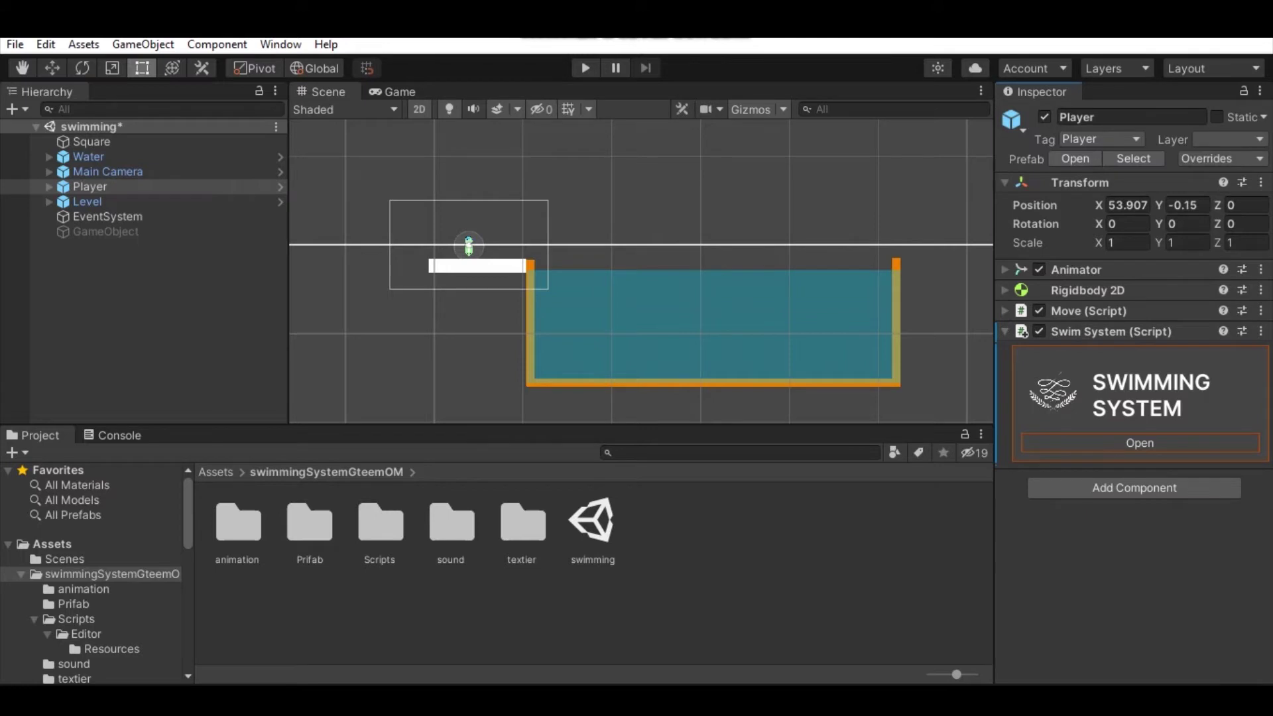
click(1139, 443)
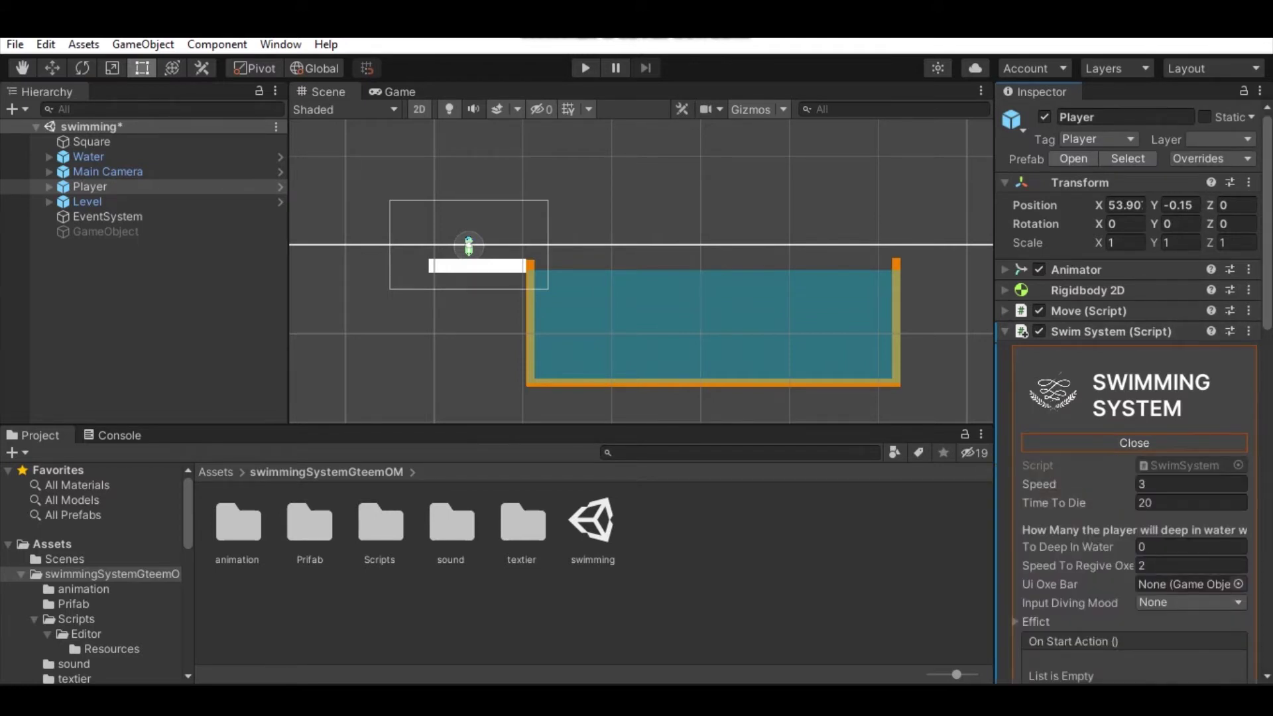
scroll(1133, 399, down, 3)
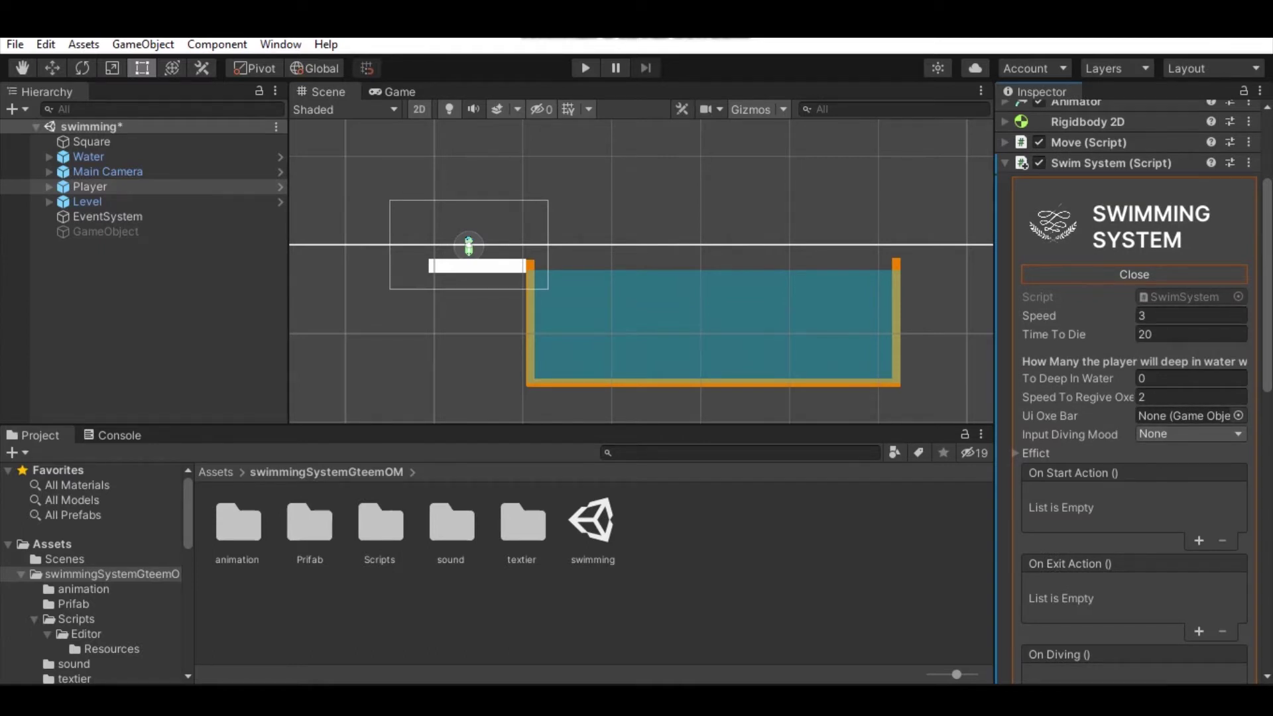
- Set To Deep In Water to 3, leaving Speed at 3 and Time To Die at 20
click(1189, 316)
key(Tab)
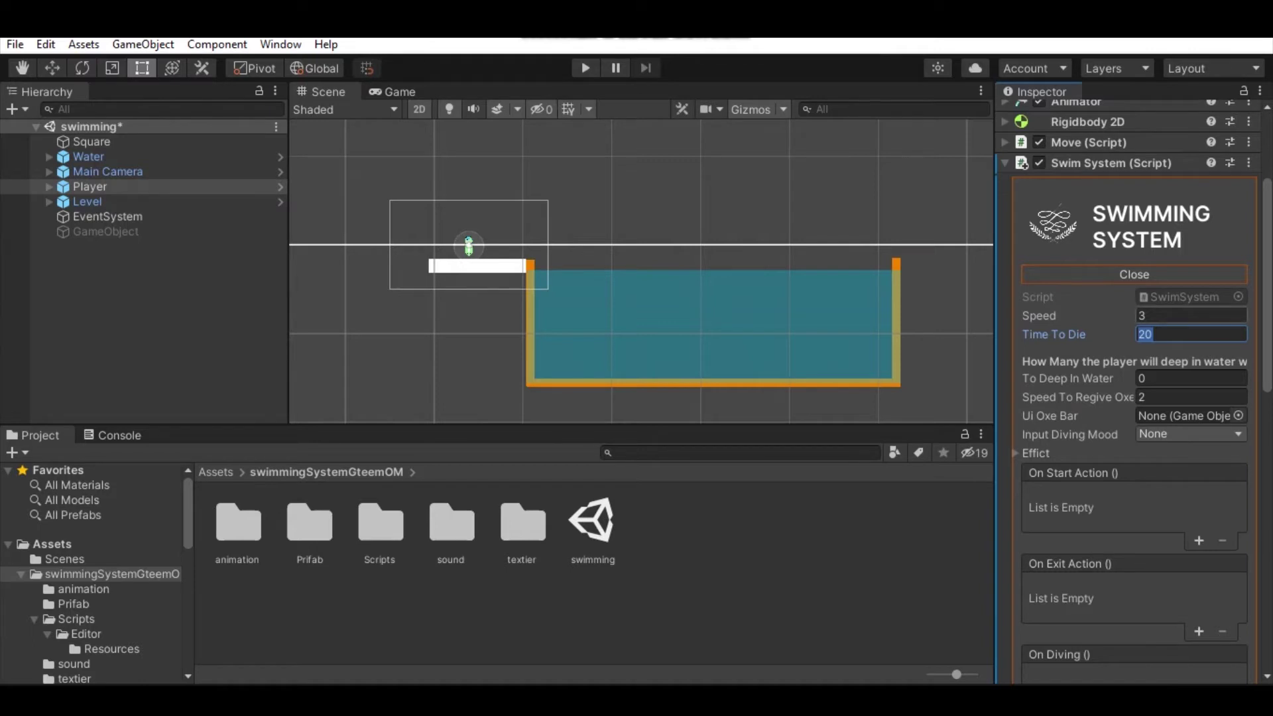
scroll(1133, 398, down, 3)
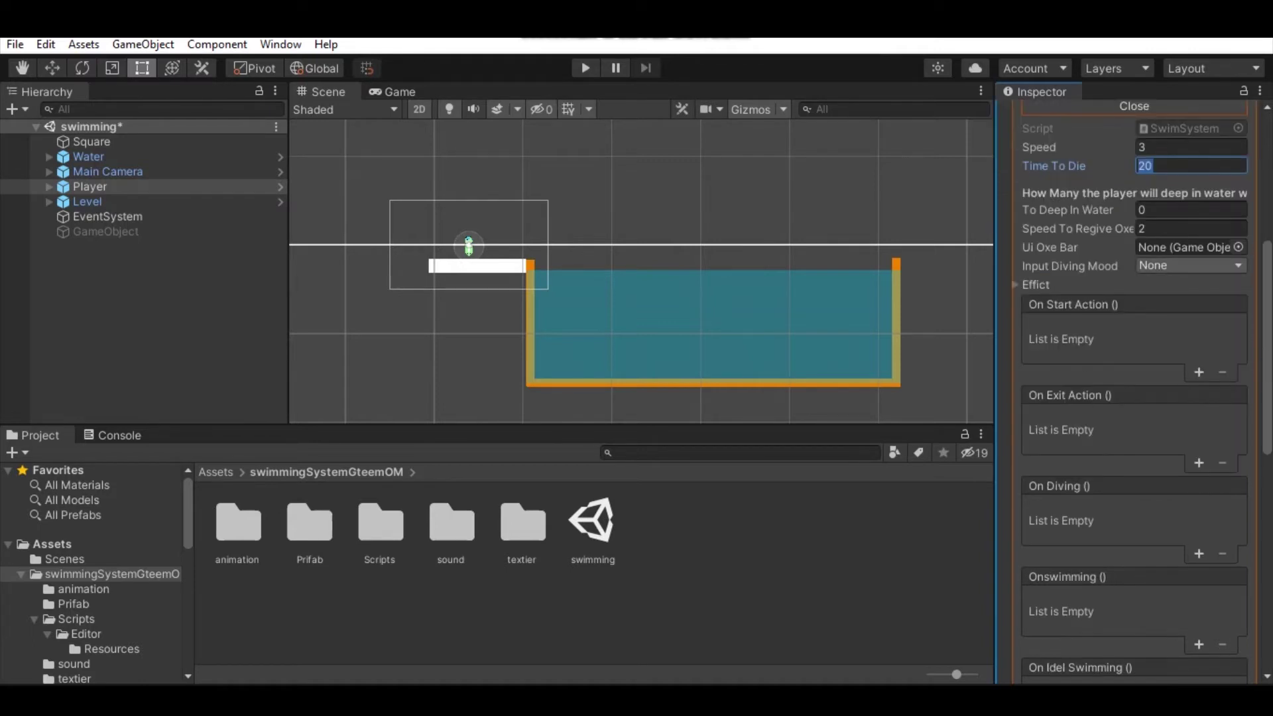
scroll(1134, 398, up, 3)
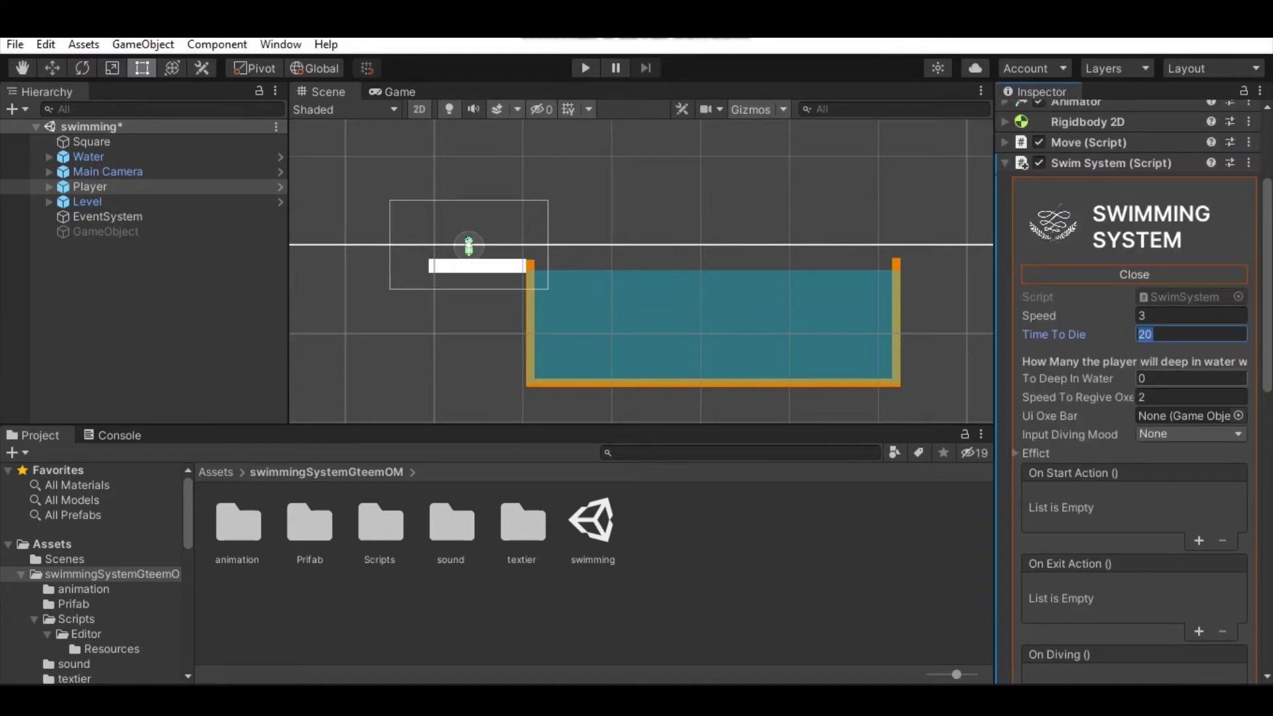
key(Tab)
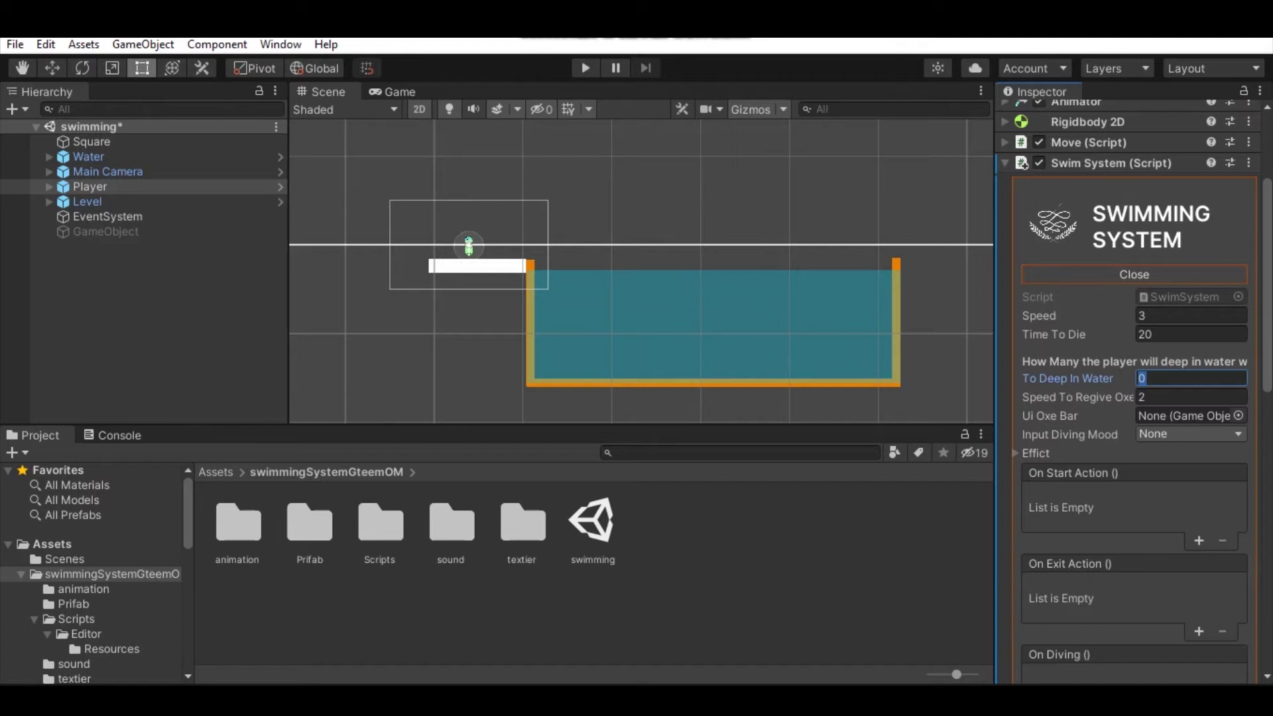
text(3)
key(Return)
scroll(641, 272, up, 2)
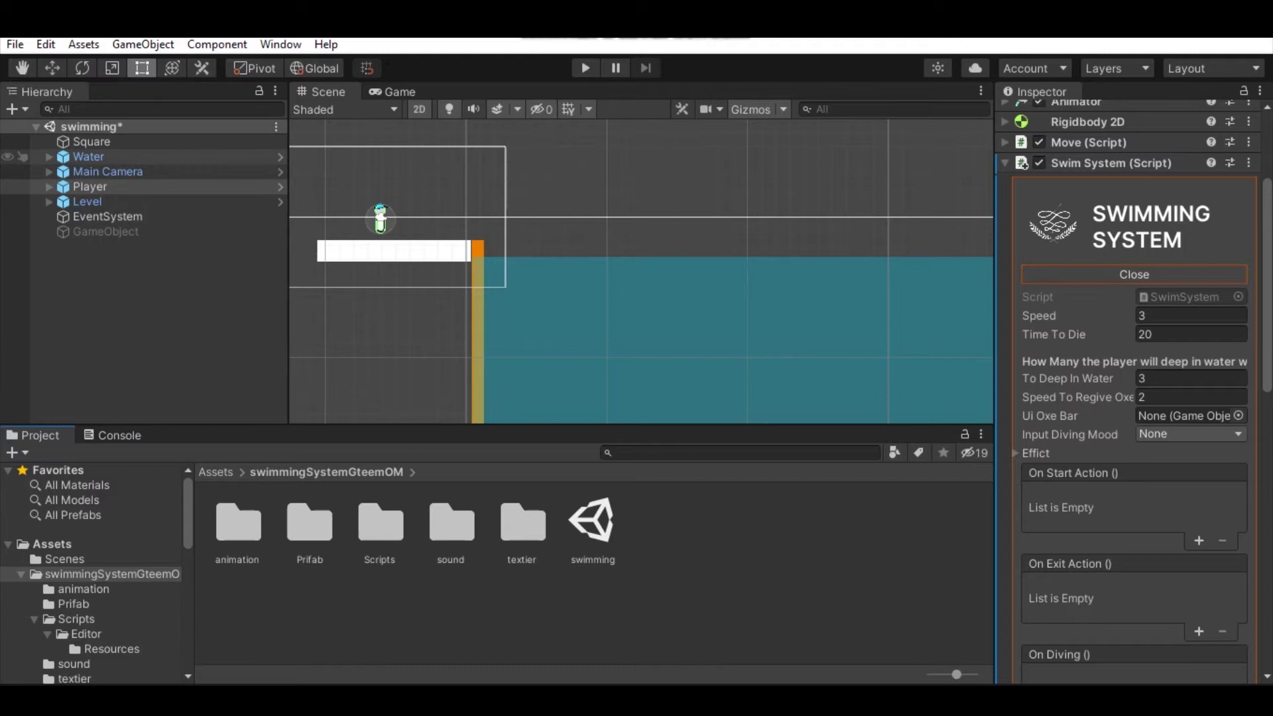
- Link the Canvas Slider as Ui Oxe Bar and set Input Diving Mood to E
click(50, 171)
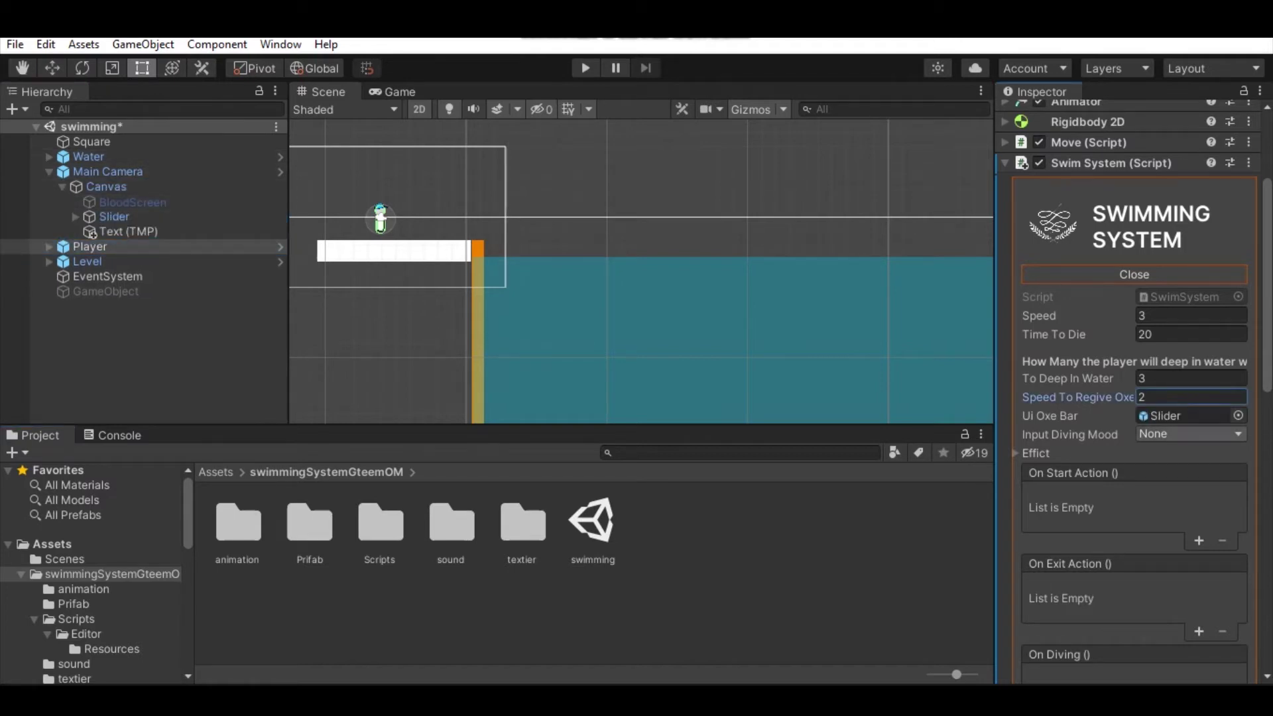
click(1190, 434)
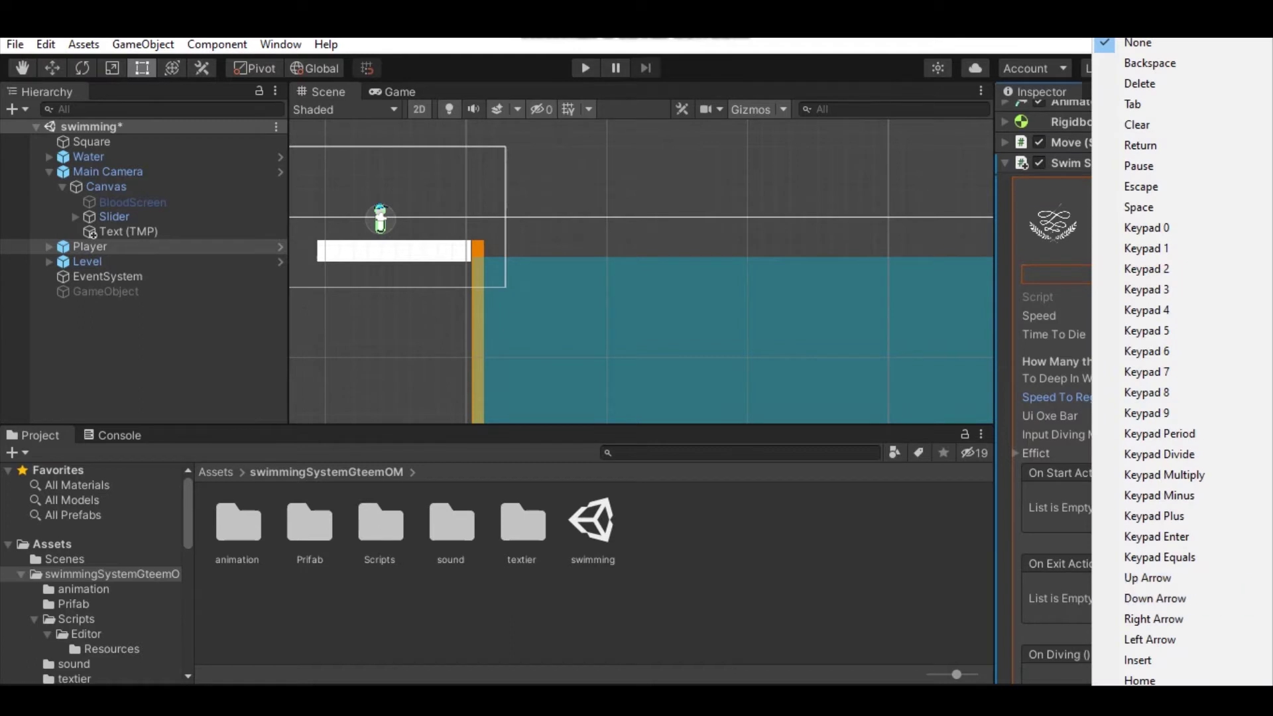
scroll(1181, 361, down, 2)
scroll(1182, 362, down, 3)
scroll(1181, 361, down, 2)
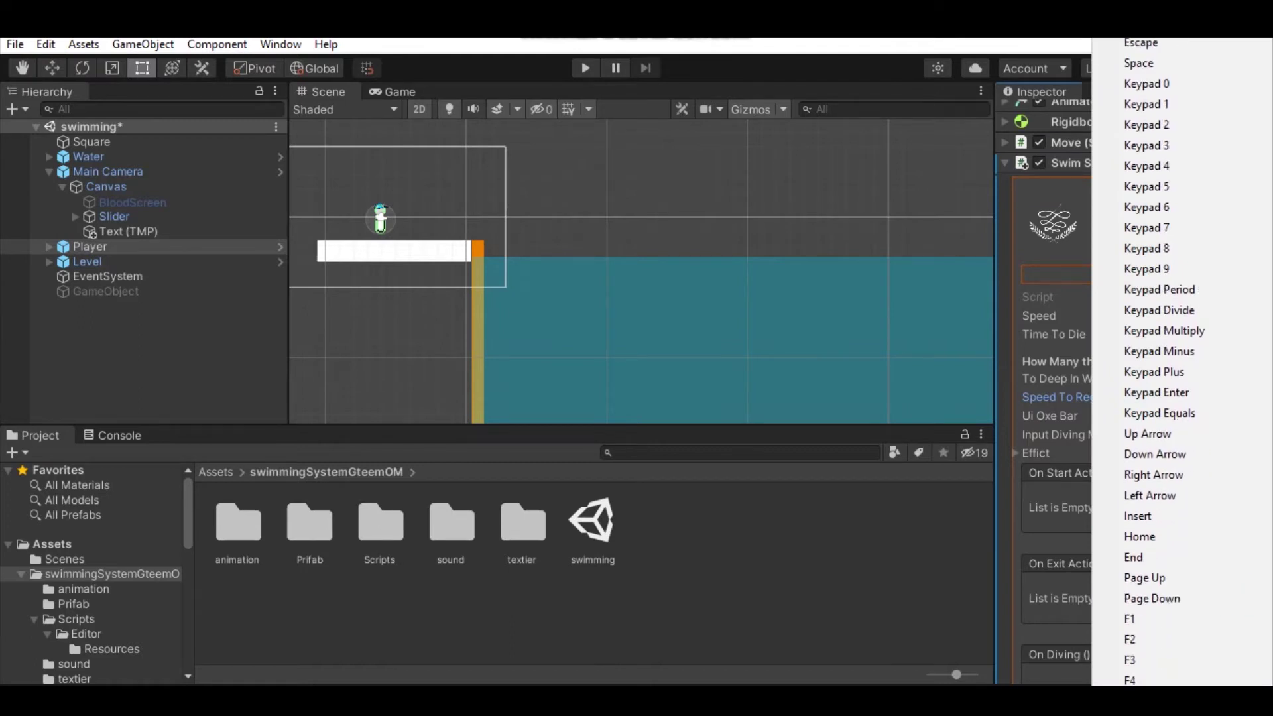
scroll(1181, 362, down, 2)
scroll(1164, 362, down, 1)
scroll(1163, 362, down, 1)
scroll(1164, 363, down, 1)
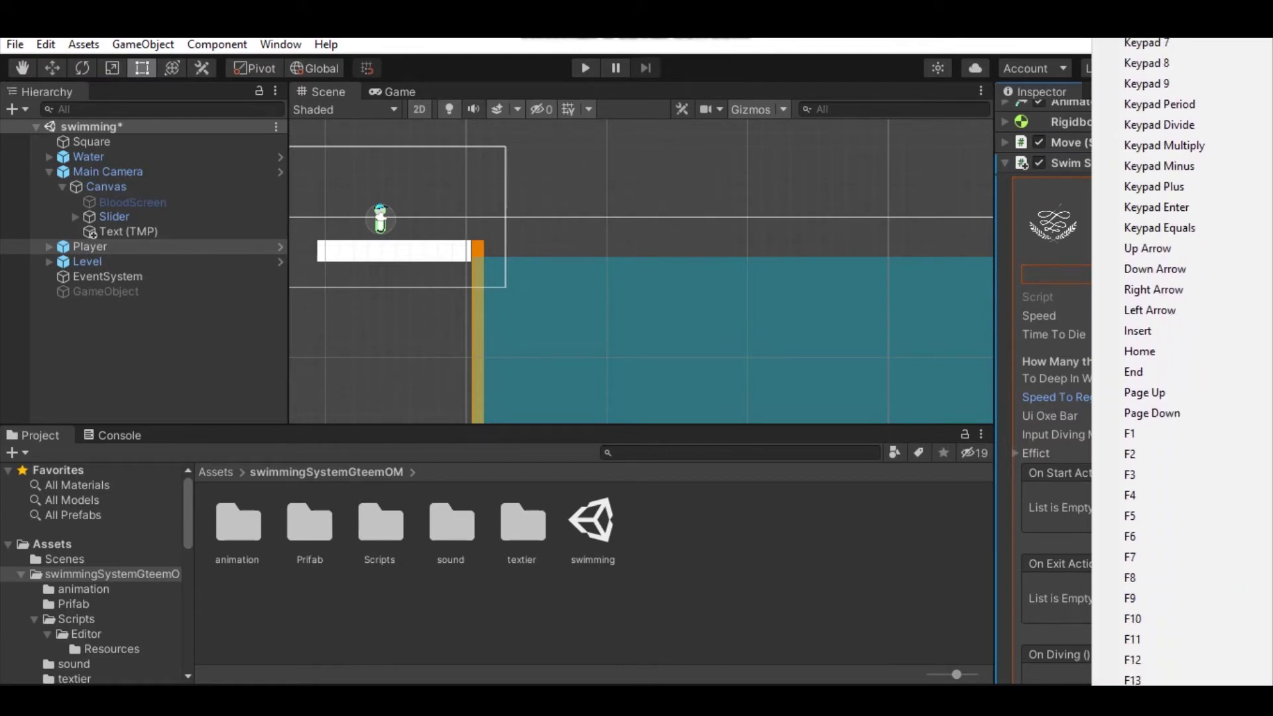
scroll(1164, 363, down, 1)
scroll(1163, 362, down, 1)
scroll(1163, 362, down, 3)
scroll(1163, 362, down, 2)
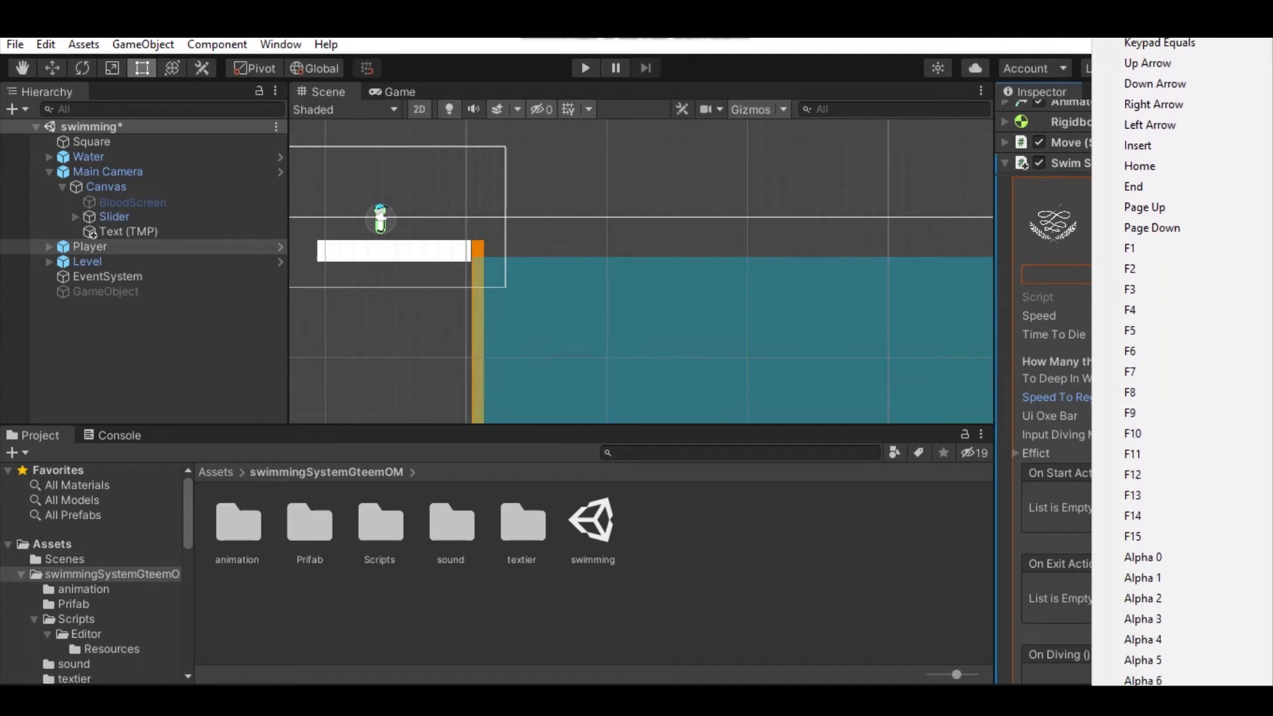
scroll(1163, 362, down, 2)
scroll(1163, 361, down, 3)
scroll(1163, 363, down, 2)
scroll(1163, 363, down, 3)
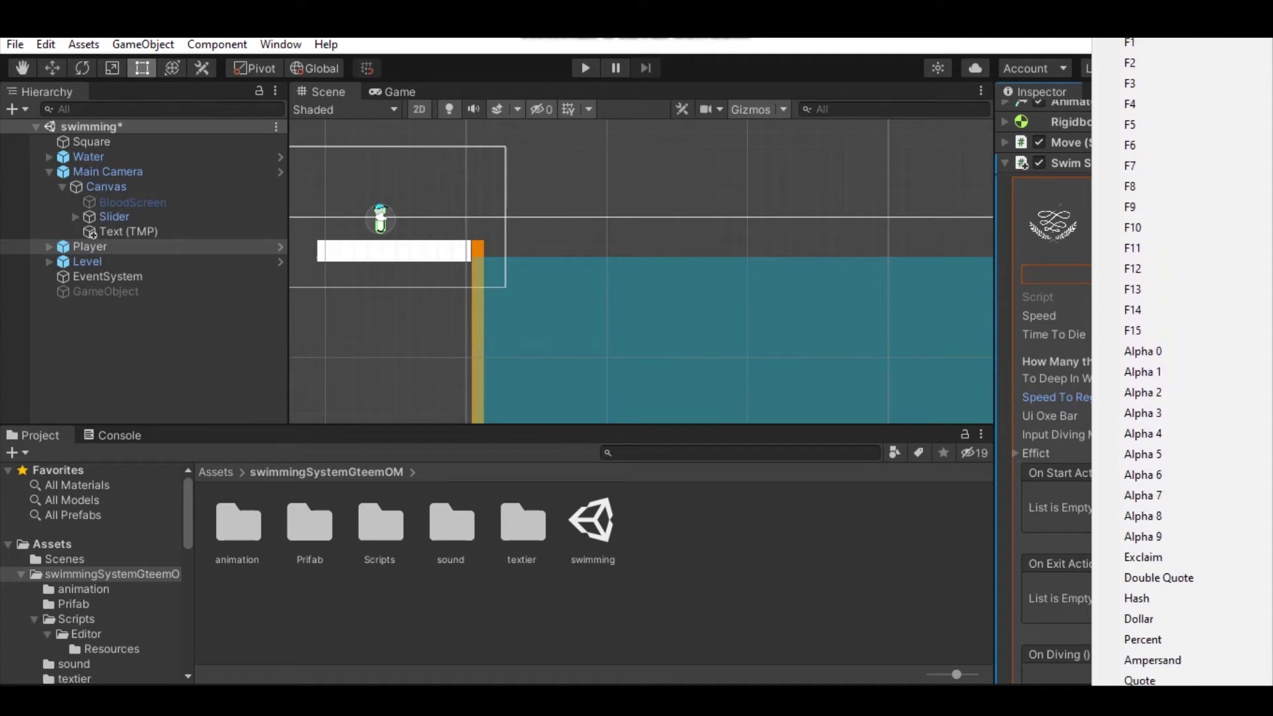
scroll(1164, 362, down, 2)
scroll(1164, 362, down, 2)
scroll(1164, 362, down, 3)
scroll(1164, 362, down, 2)
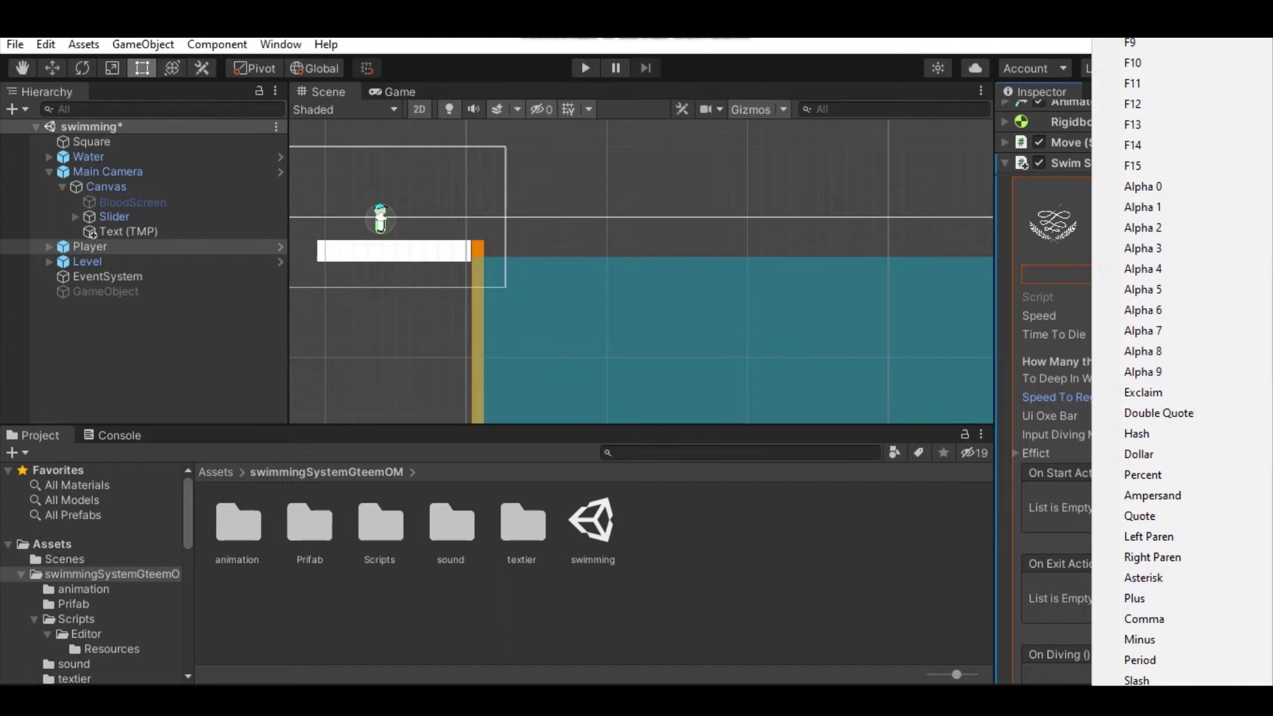
scroll(1163, 362, down, 2)
scroll(1163, 362, down, 2)
scroll(1164, 362, down, 3)
scroll(1164, 362, down, 2)
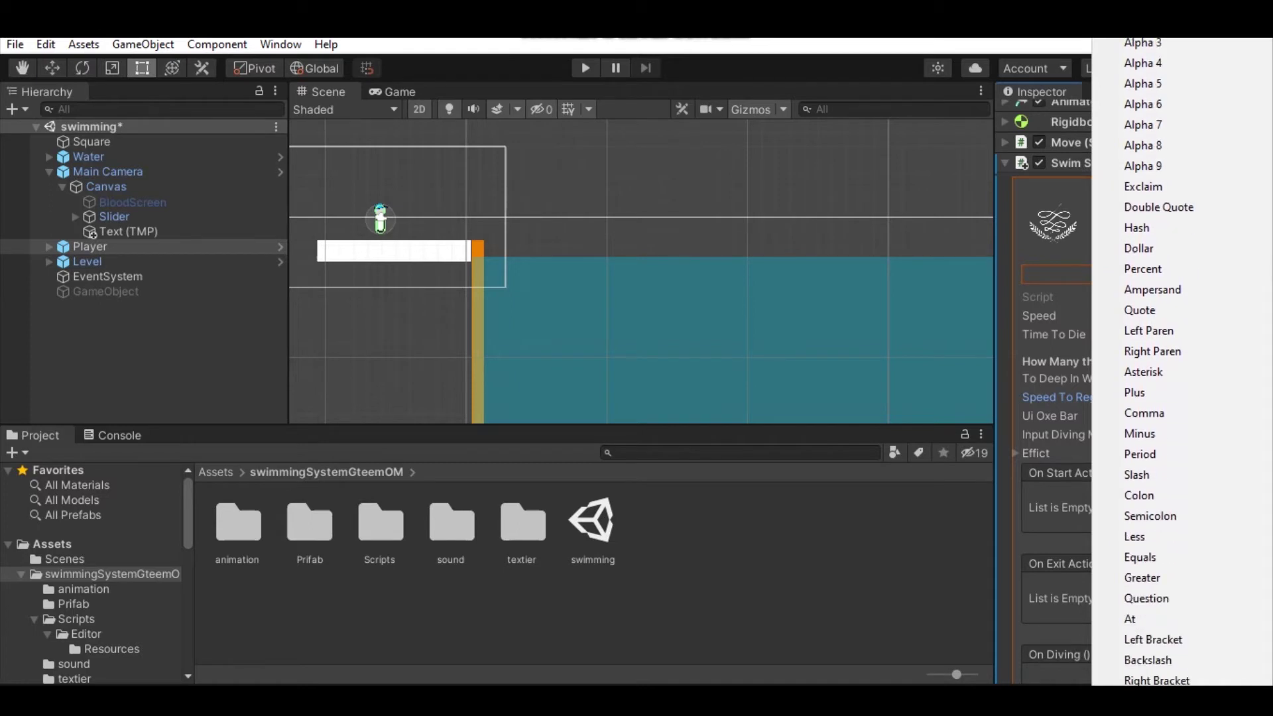
scroll(1163, 362, down, 2)
scroll(1163, 363, down, 2)
scroll(1163, 362, down, 2)
scroll(1163, 363, down, 1)
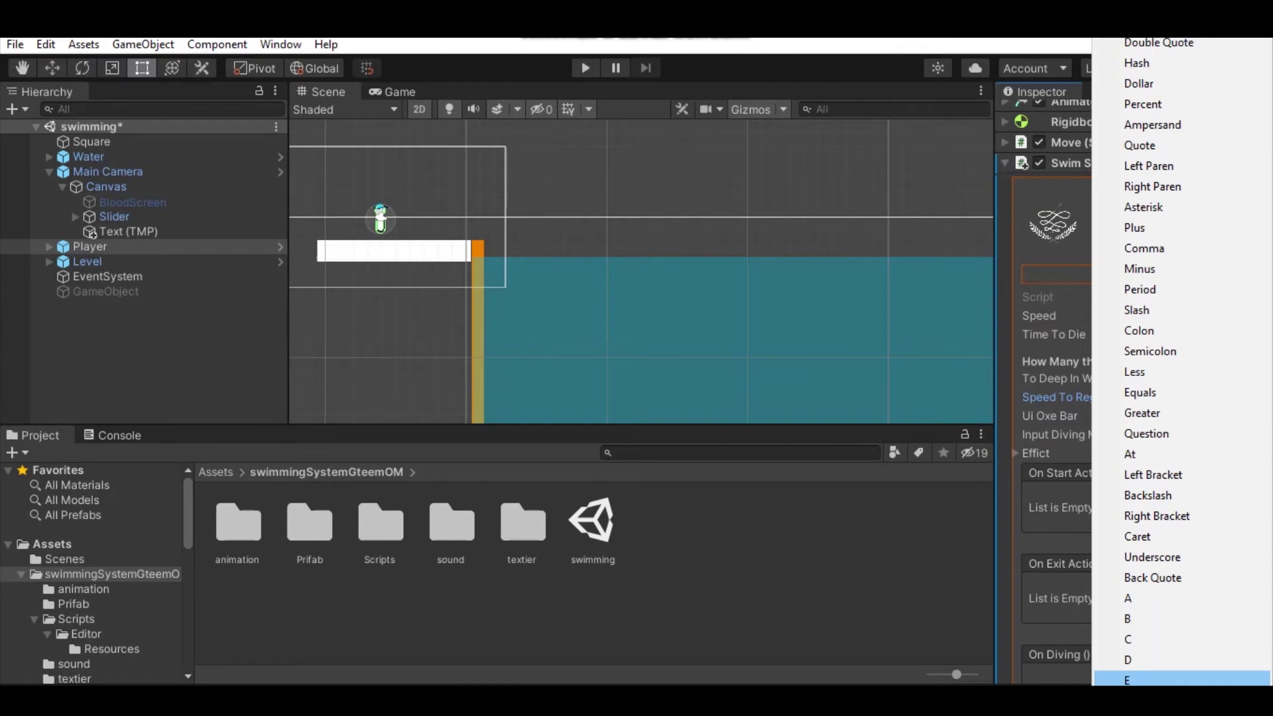
click(1154, 679)
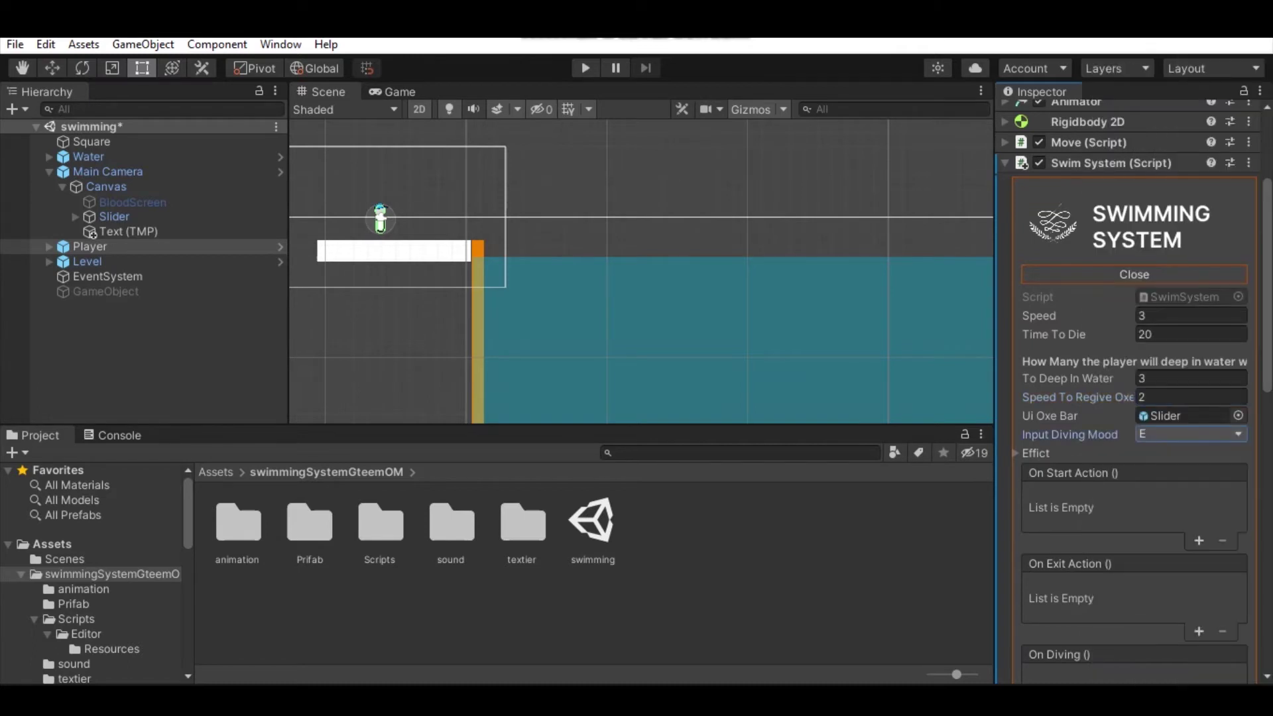
click(1035, 452)
scroll(1034, 453, down, 3)
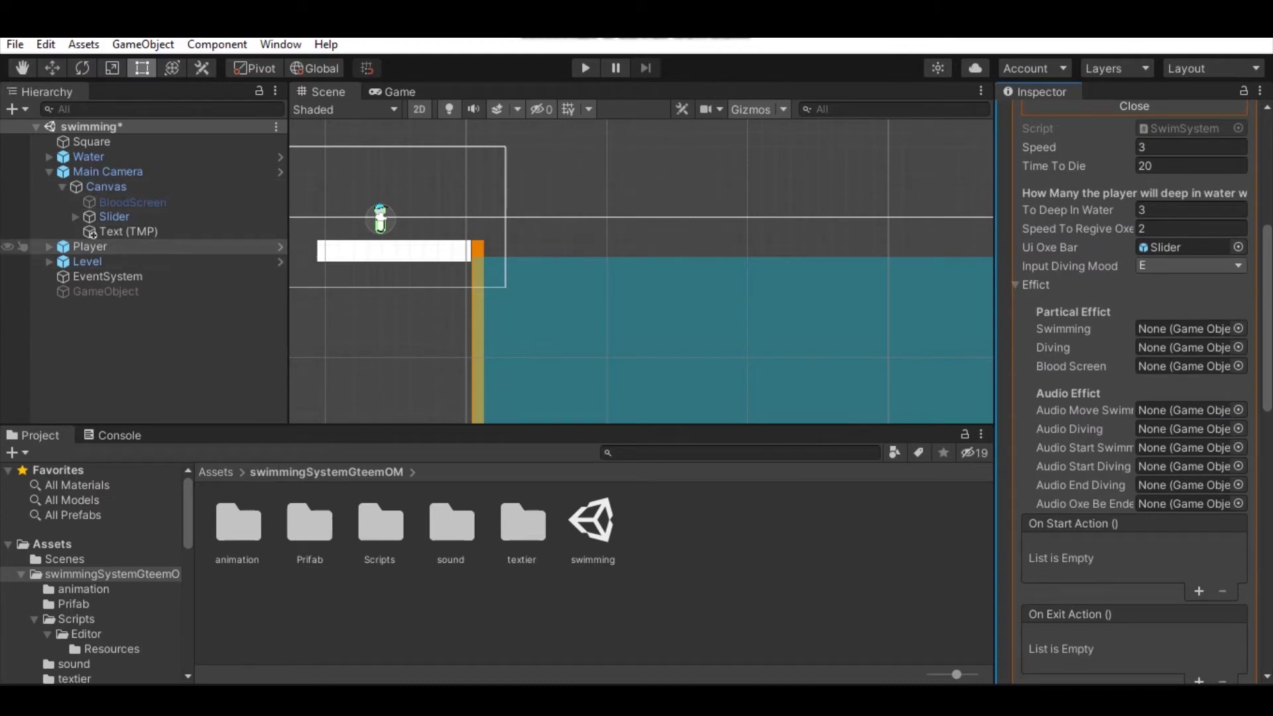
- Drag diving, Swimming and BloodScreen into the Diving, Swimming and Blood Screen effect slots
click(90, 246)
click(50, 245)
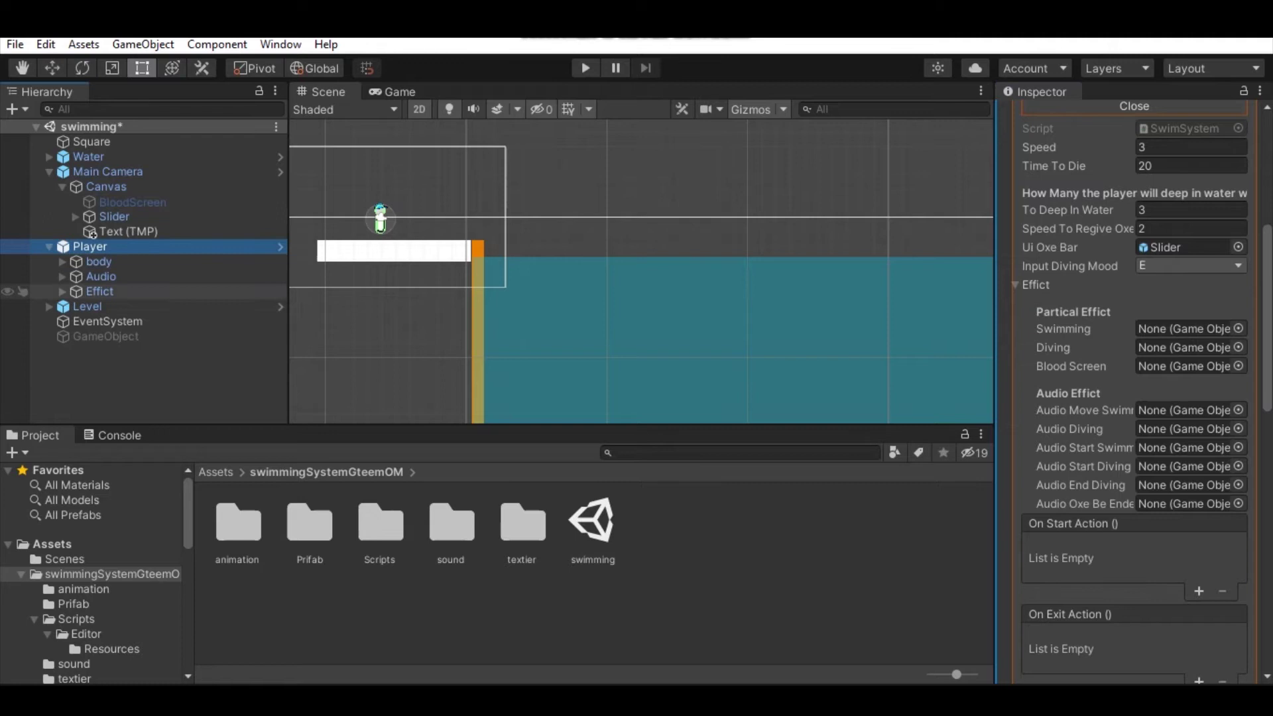
click(63, 291)
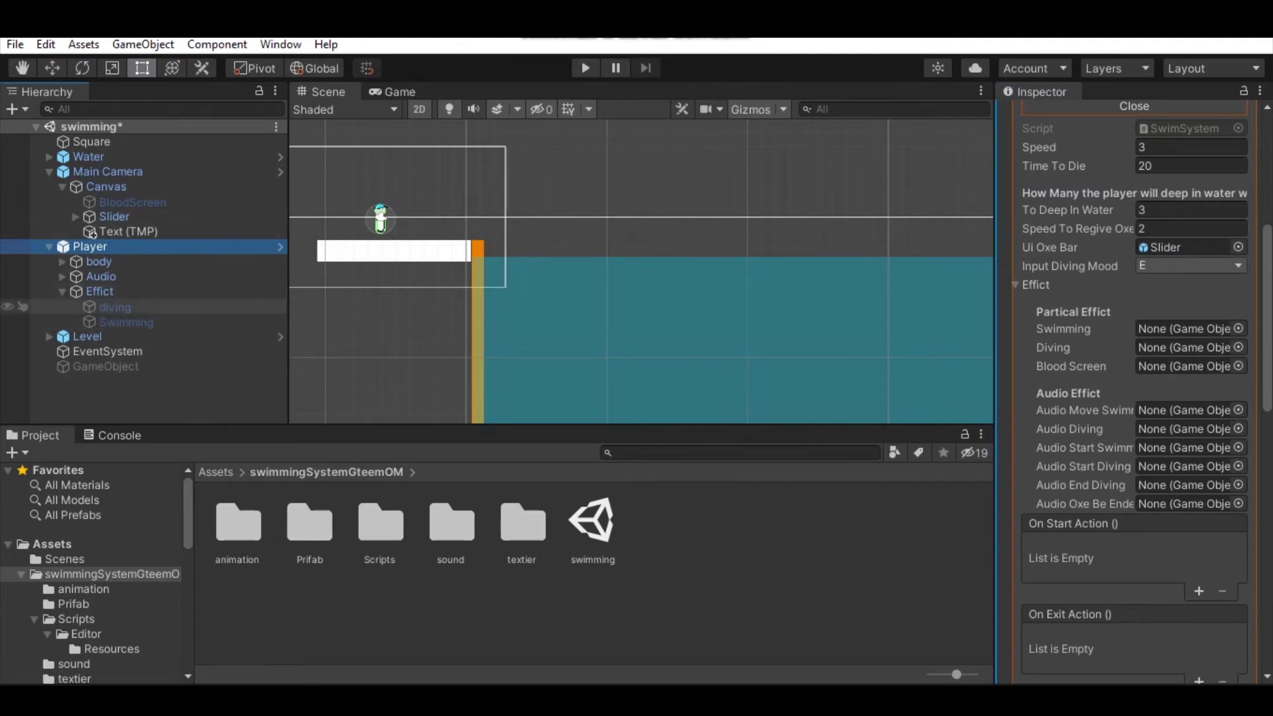
drag(114, 306, 1183, 347)
click(1183, 347)
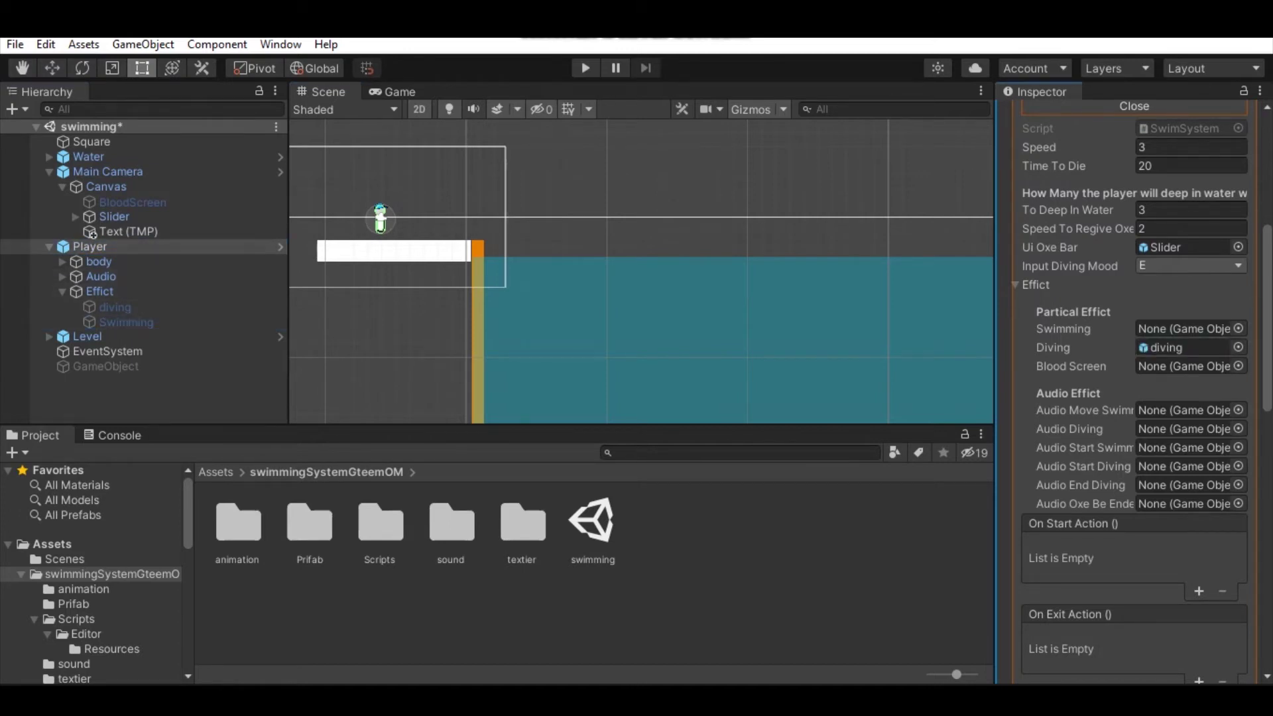
drag(127, 322, 1183, 328)
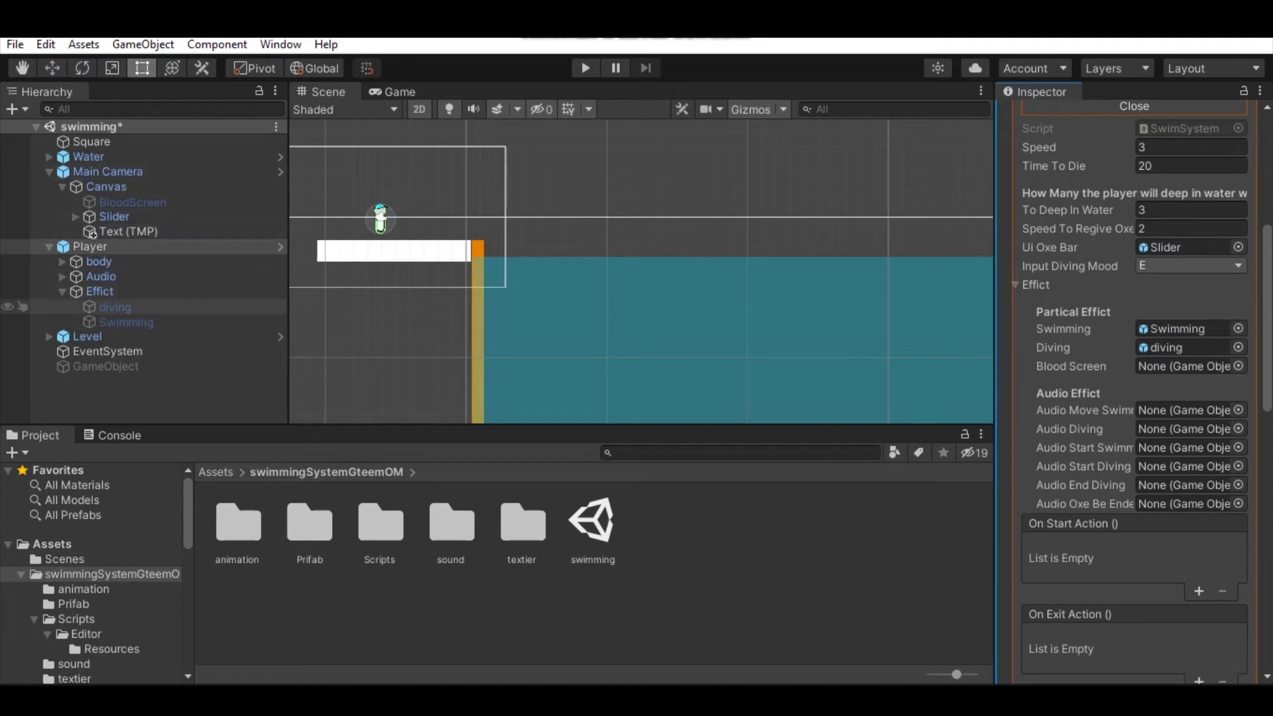
click(62, 292)
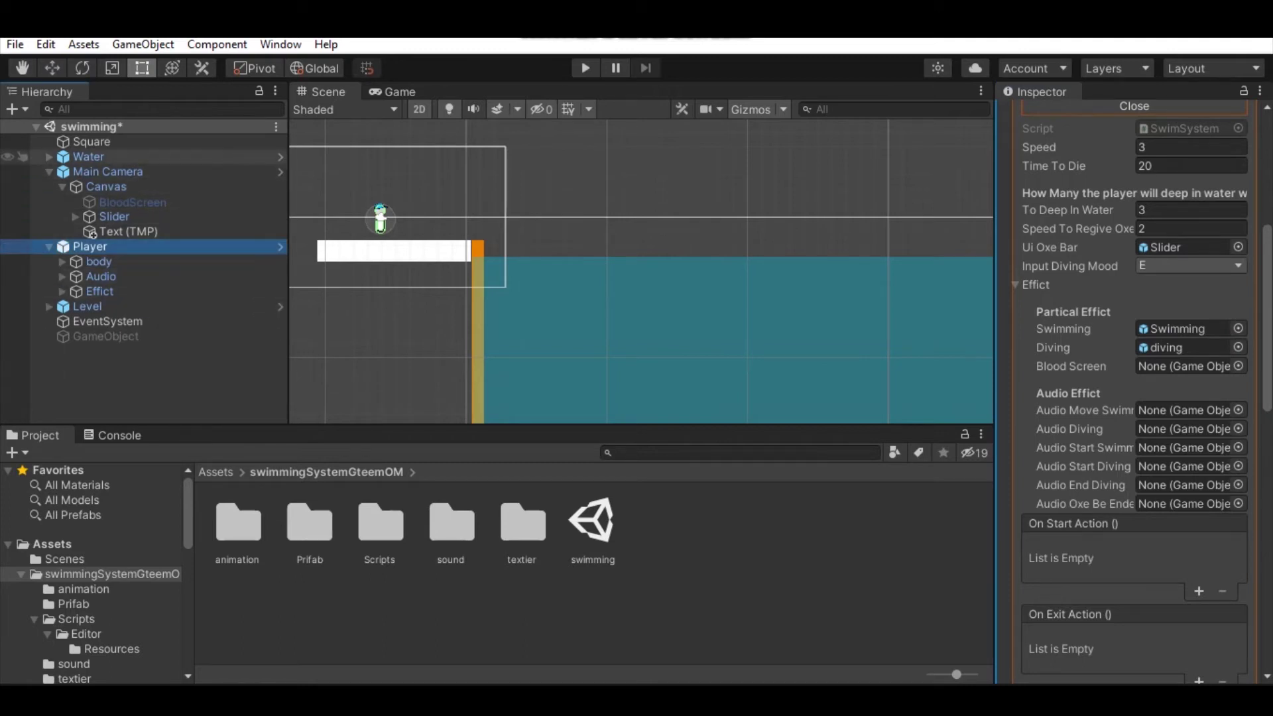
drag(133, 202, 1183, 366)
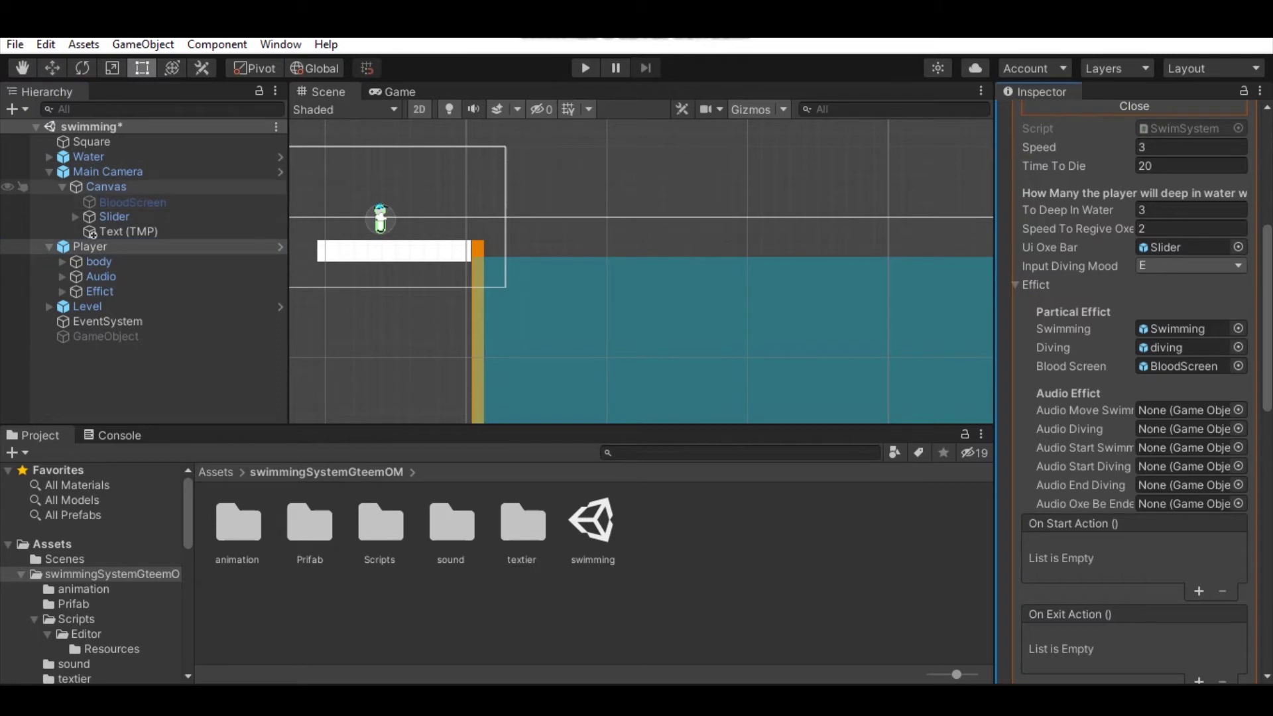
click(90, 246)
click(77, 187)
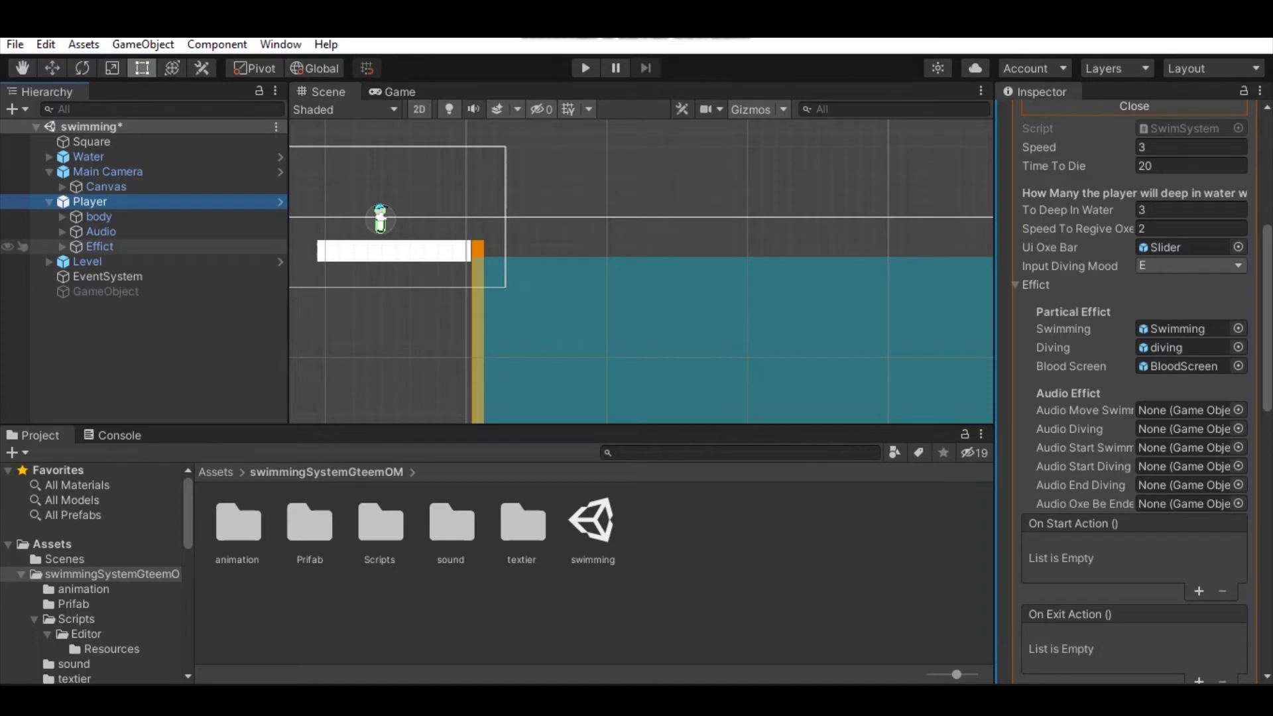
- Assign Start, end, Droning, Dive and swimming Start sounds to their audio slots, then collapse Effects
click(63, 230)
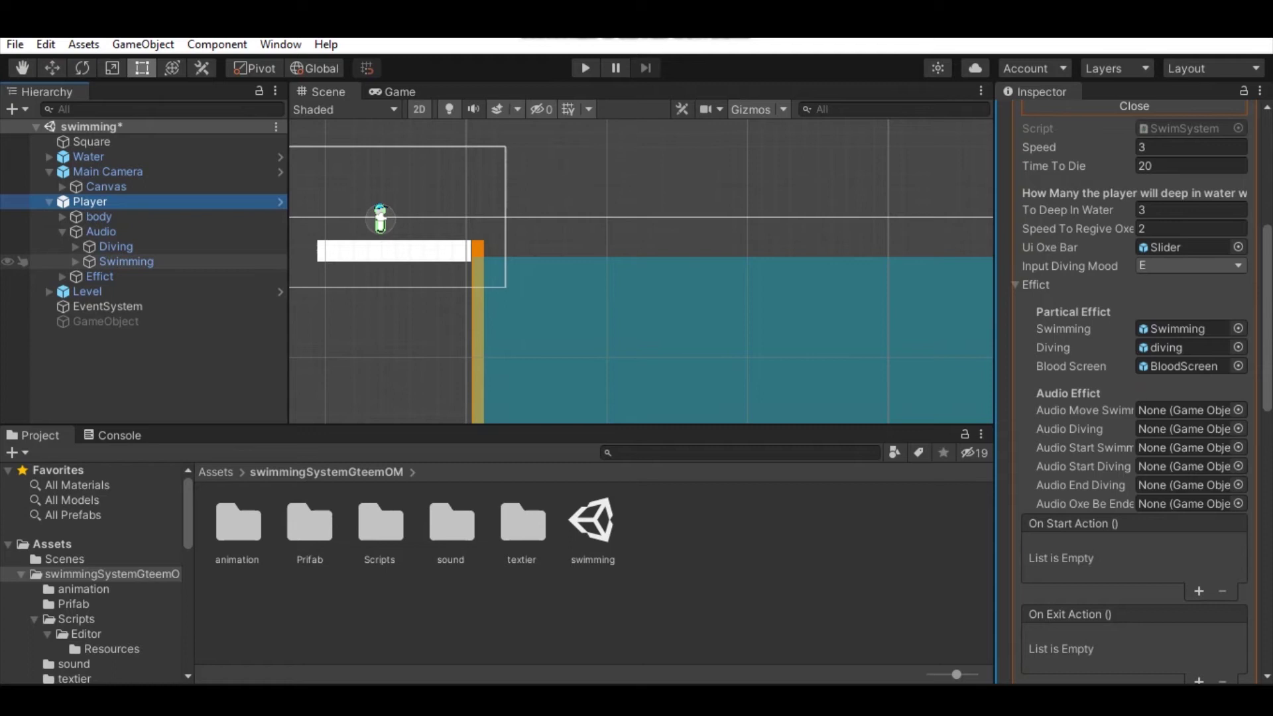
click(76, 245)
drag(124, 262, 1184, 465)
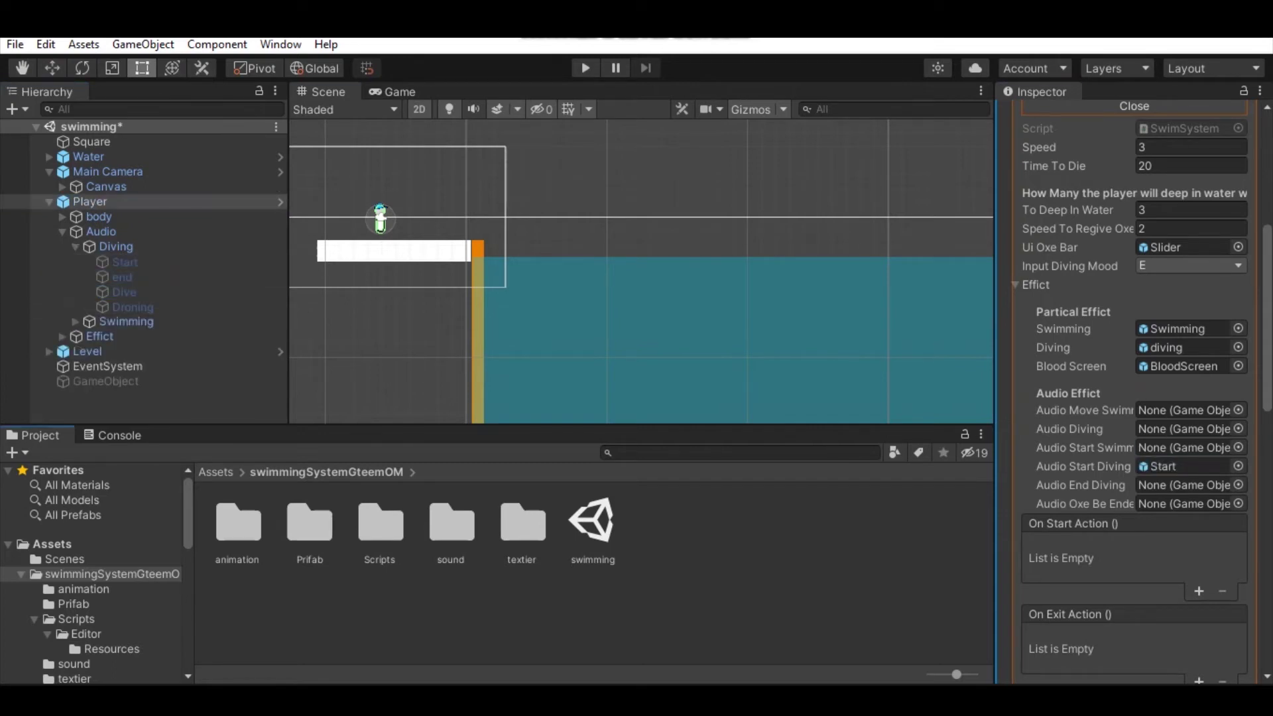
drag(122, 276, 1183, 484)
drag(132, 307, 1184, 503)
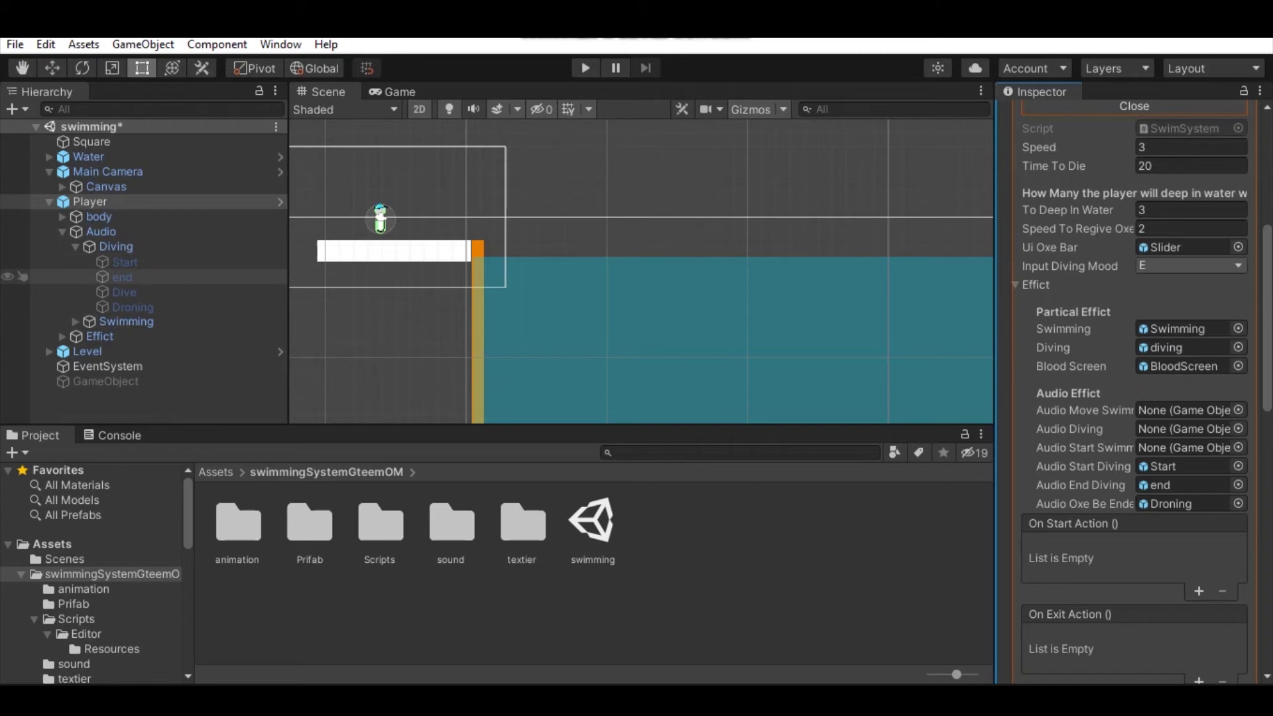
mouse_move(123, 291)
mouse_down()
mouse_move(1183, 428)
mouse_move(1184, 448)
mouse_up()
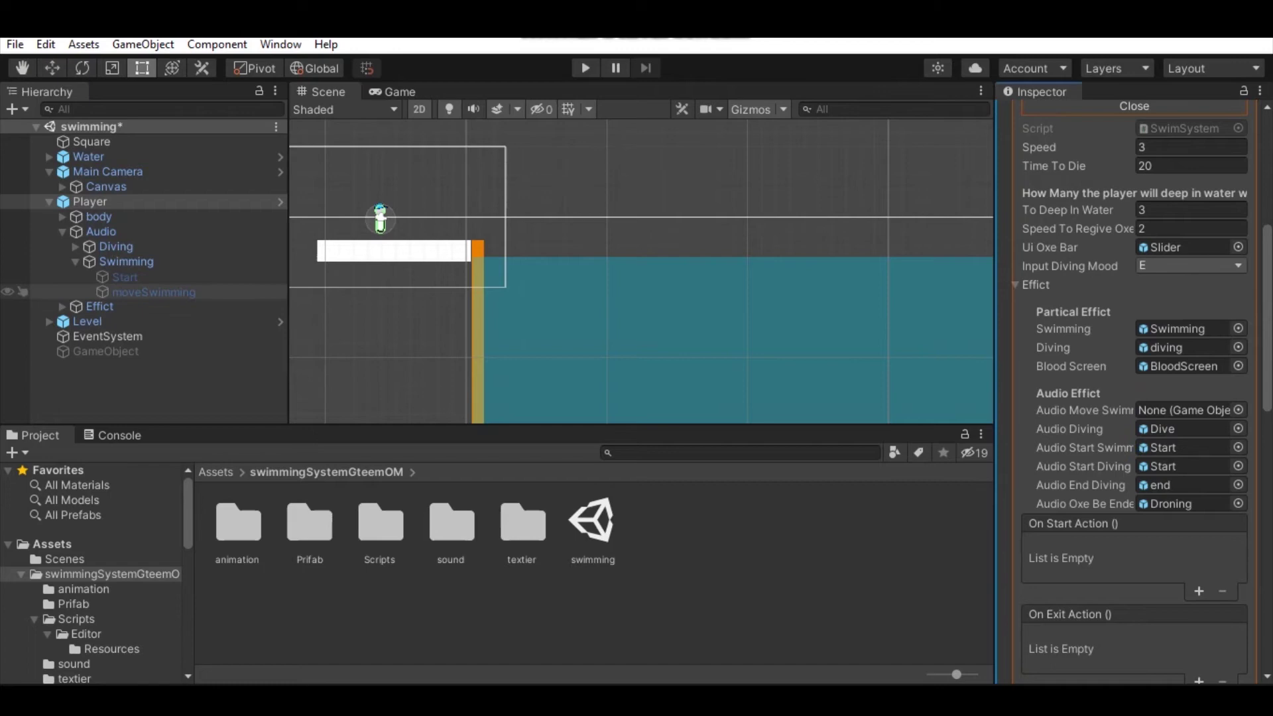
drag(154, 291, 1183, 409)
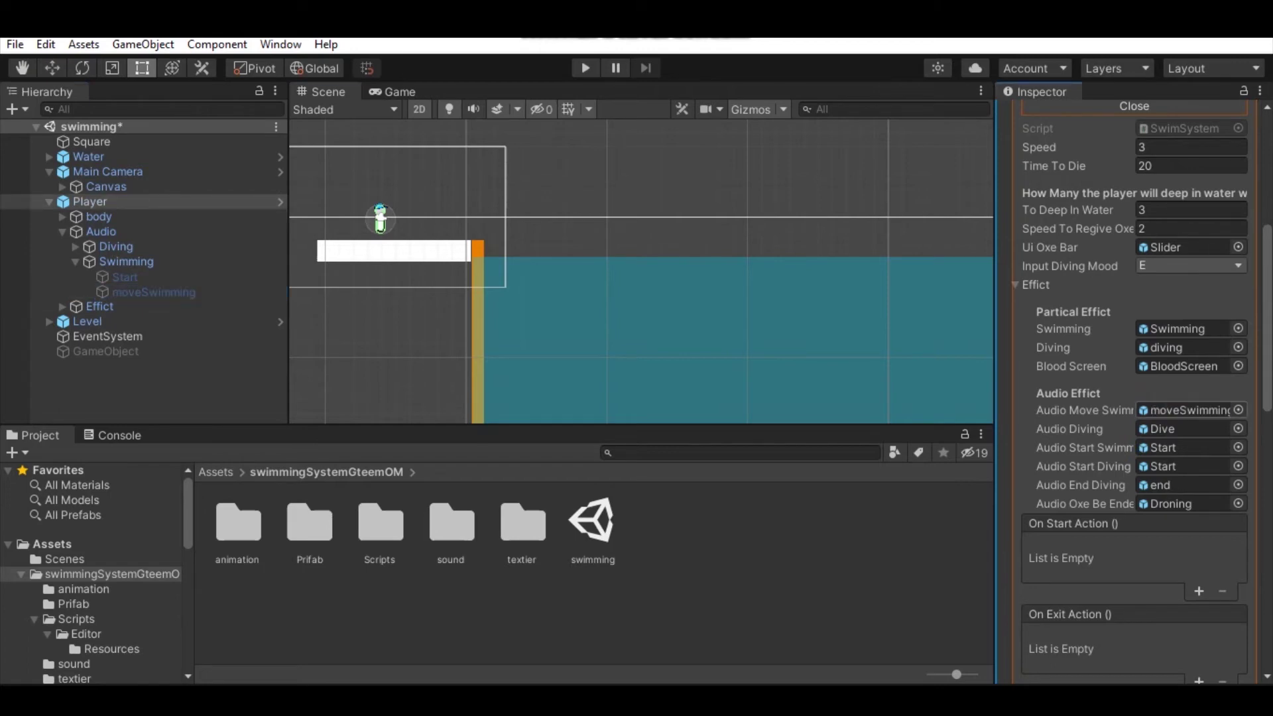
scroll(1134, 397, down, 3)
scroll(1133, 398, up, 3)
click(1034, 284)
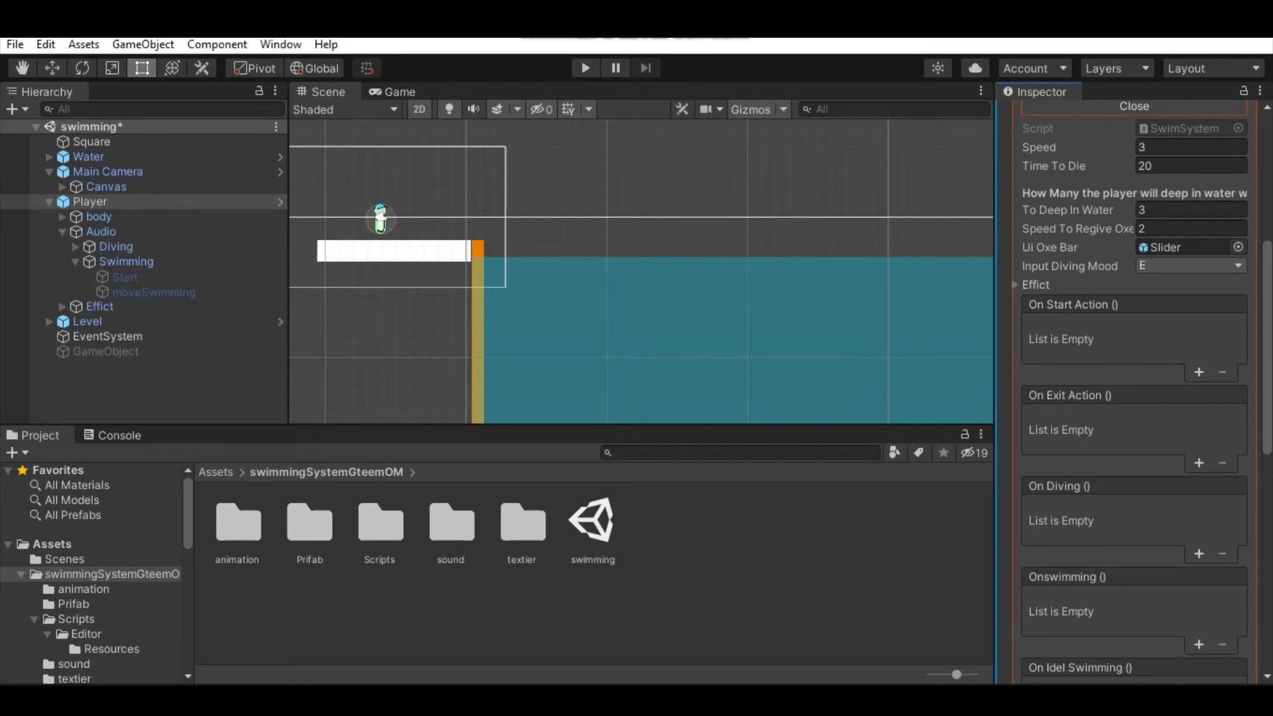
scroll(1134, 397, down, 3)
scroll(1133, 398, down, 3)
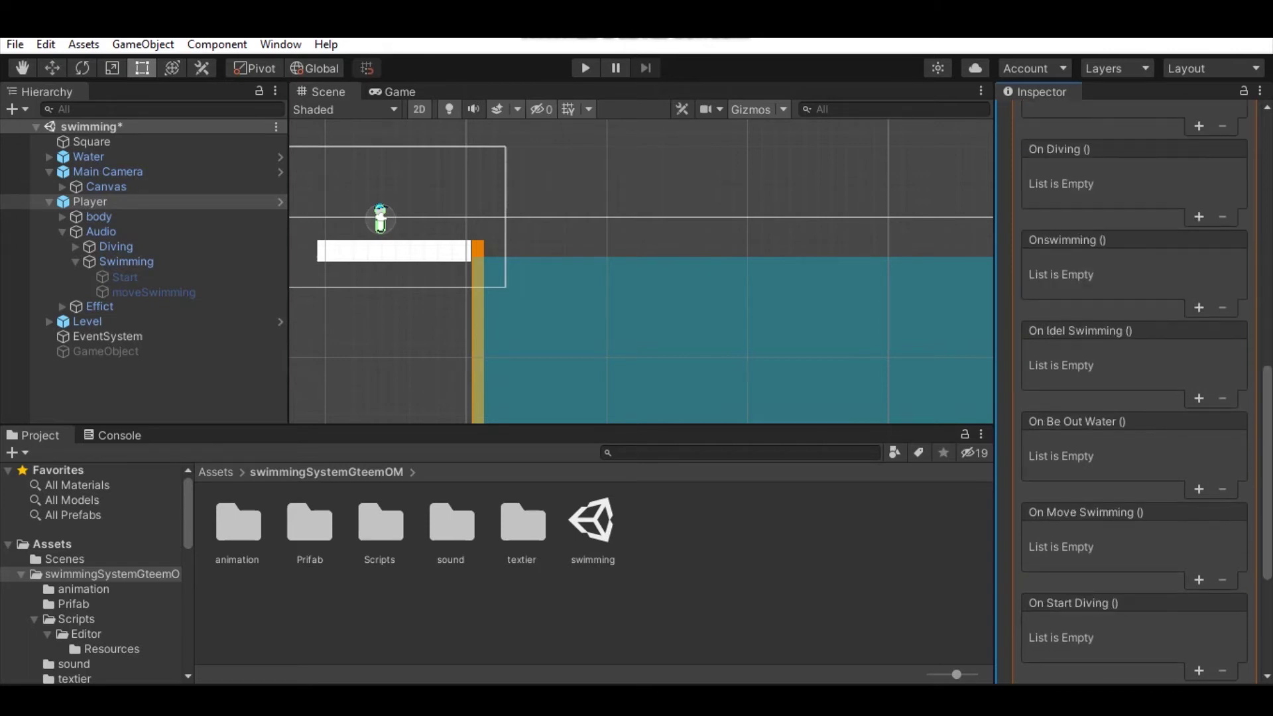
scroll(1133, 398, up, 6)
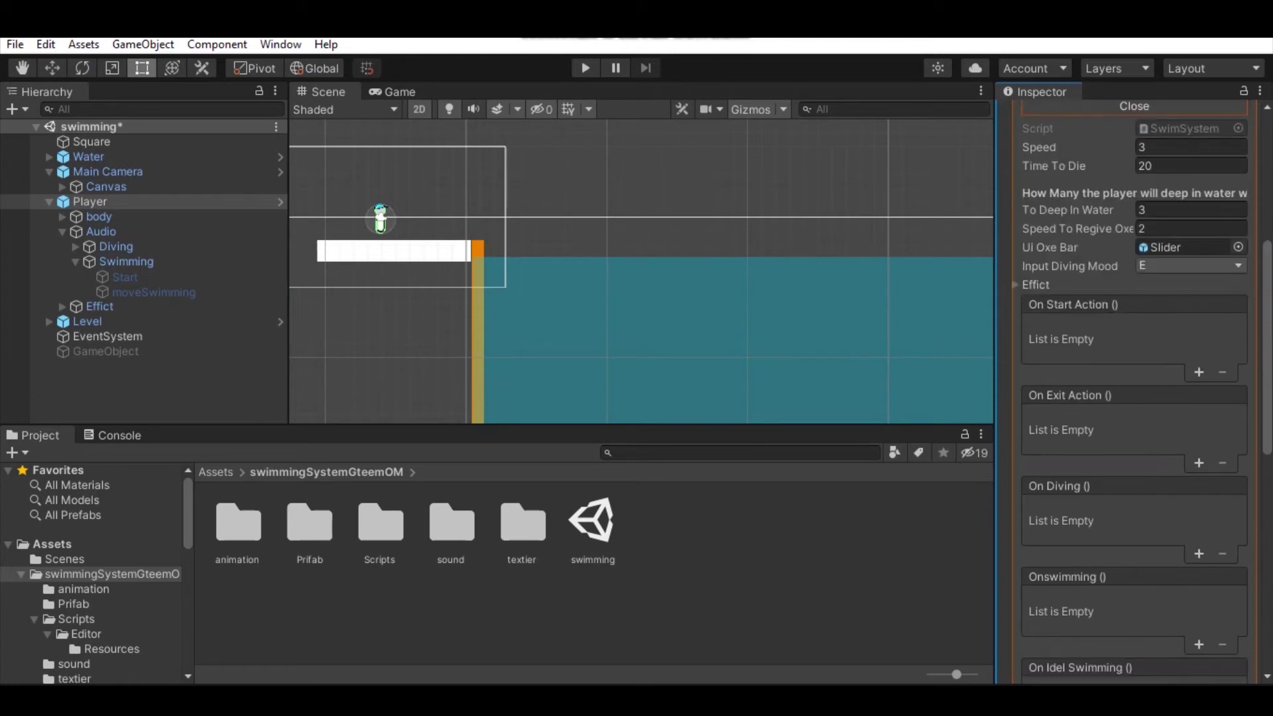
scroll(1134, 399, up, 3)
scroll(1133, 399, down, 3)
scroll(1133, 398, down, 5)
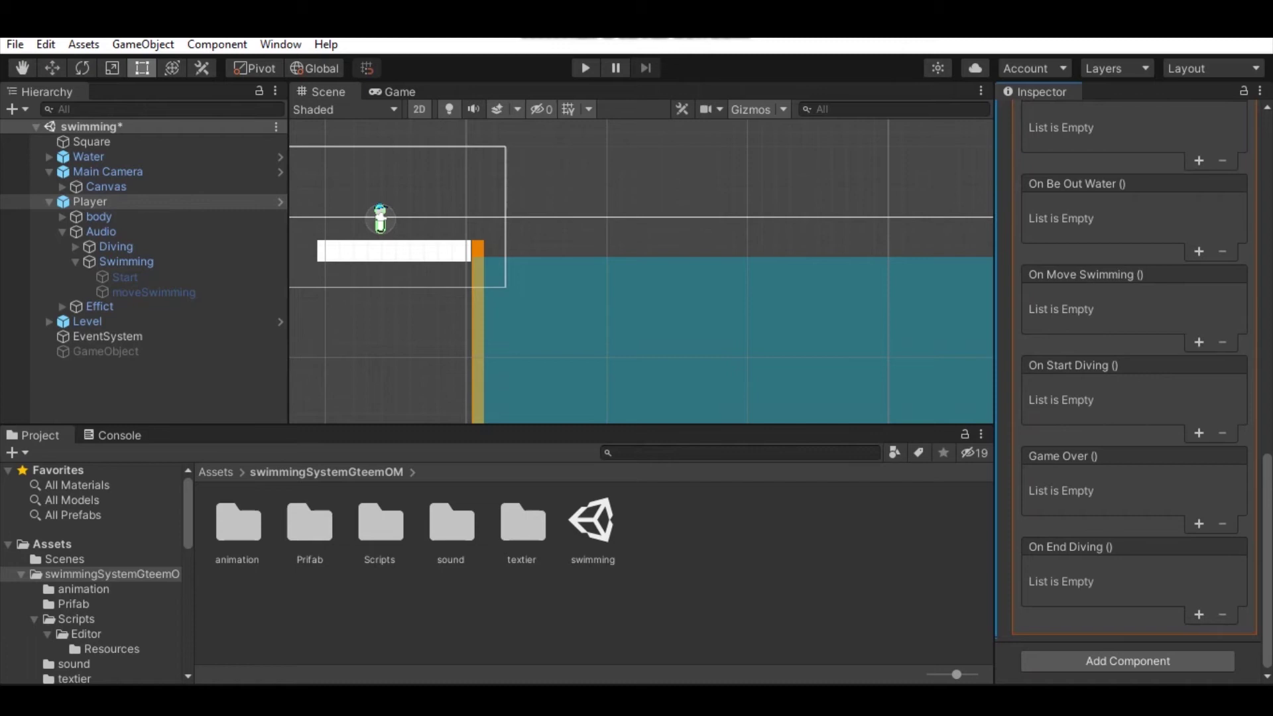
scroll(1134, 398, up, 2)
scroll(1133, 397, up, 3)
scroll(1133, 398, up, 5)
scroll(1133, 397, down, 5)
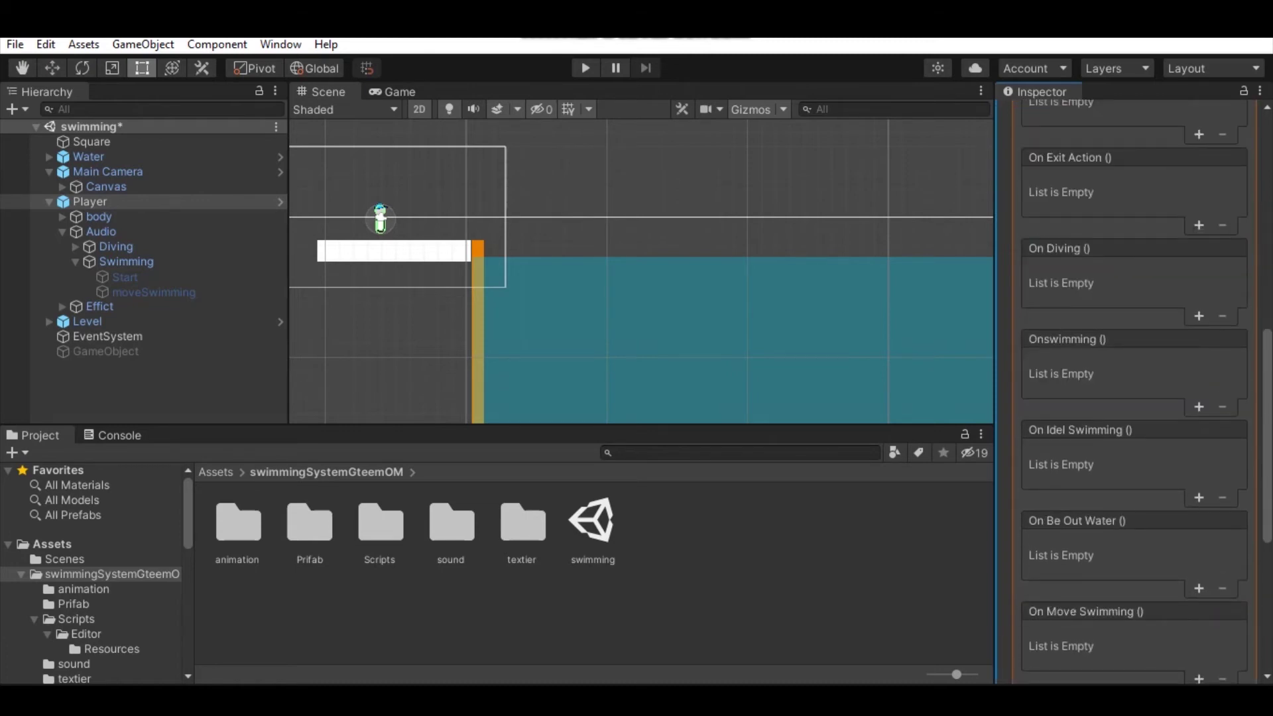
scroll(1134, 398, up, 5)
scroll(1134, 398, down, 3)
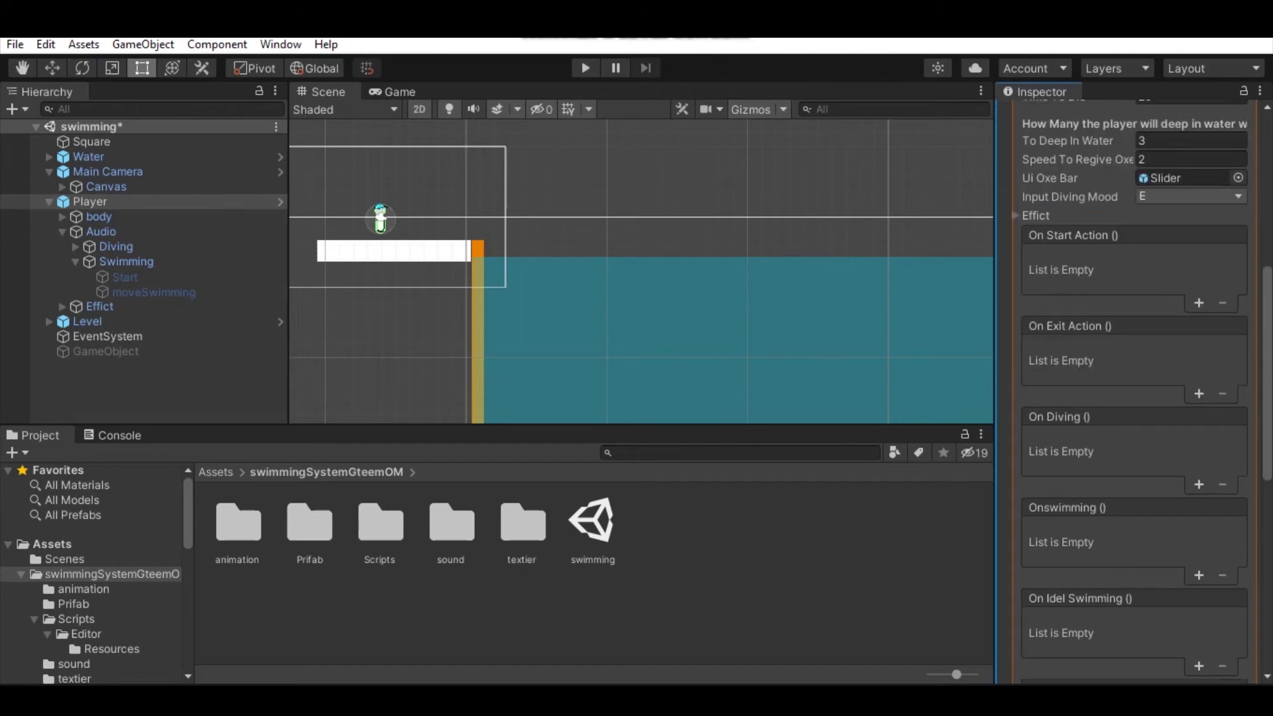
scroll(1134, 388, down, 3)
scroll(1133, 388, up, 6)
- Add a response entry to On Start Action, On Exit Action, On Diving and Onswimming
click(1198, 469)
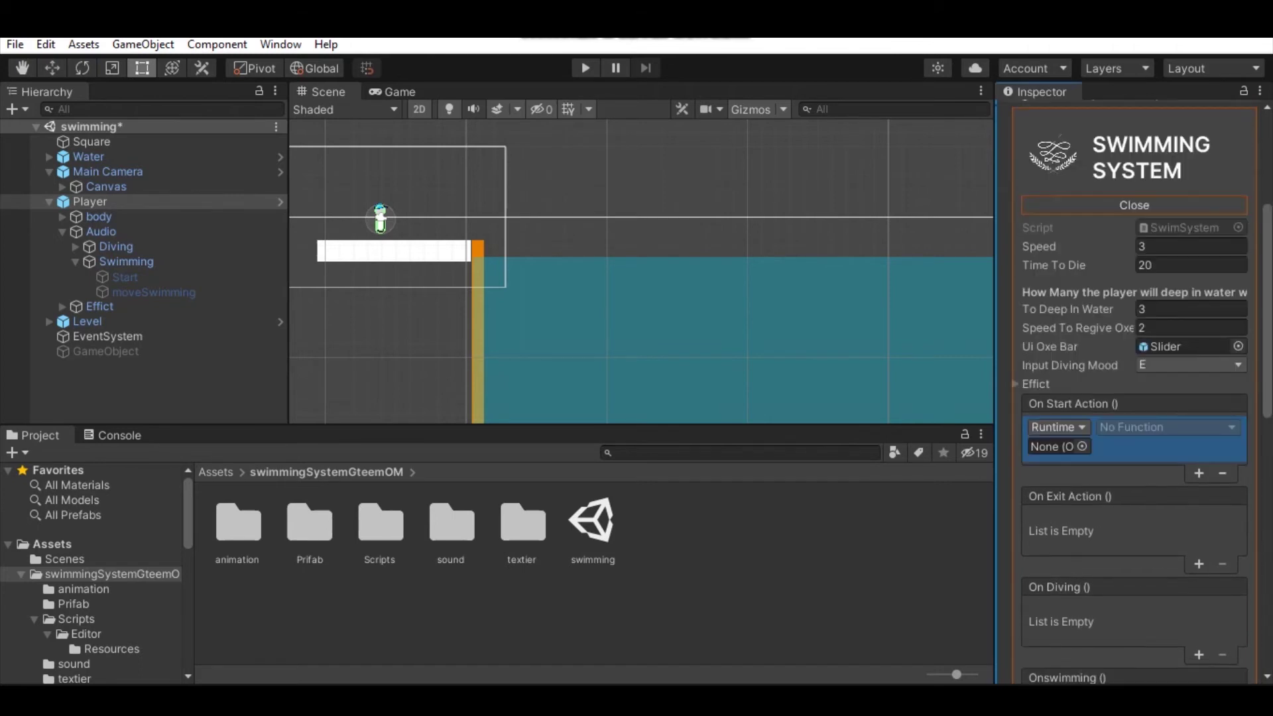
scroll(1134, 388, down, 3)
click(1198, 395)
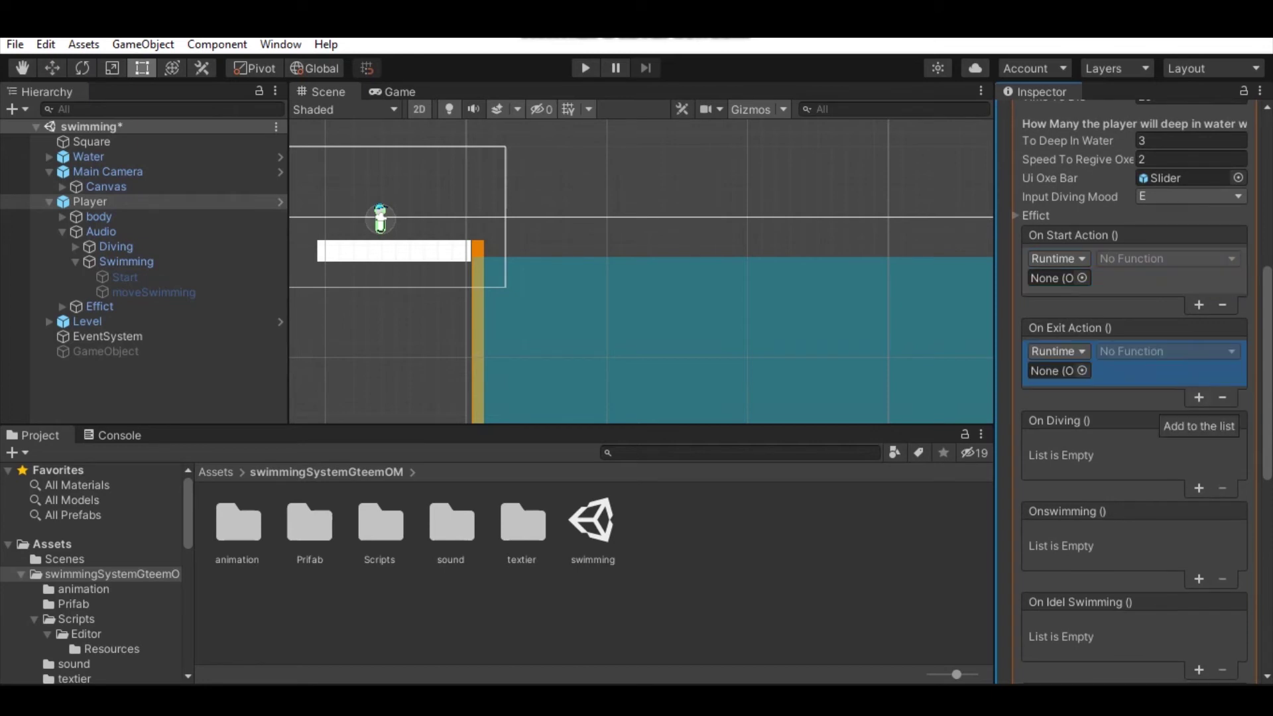
click(1198, 488)
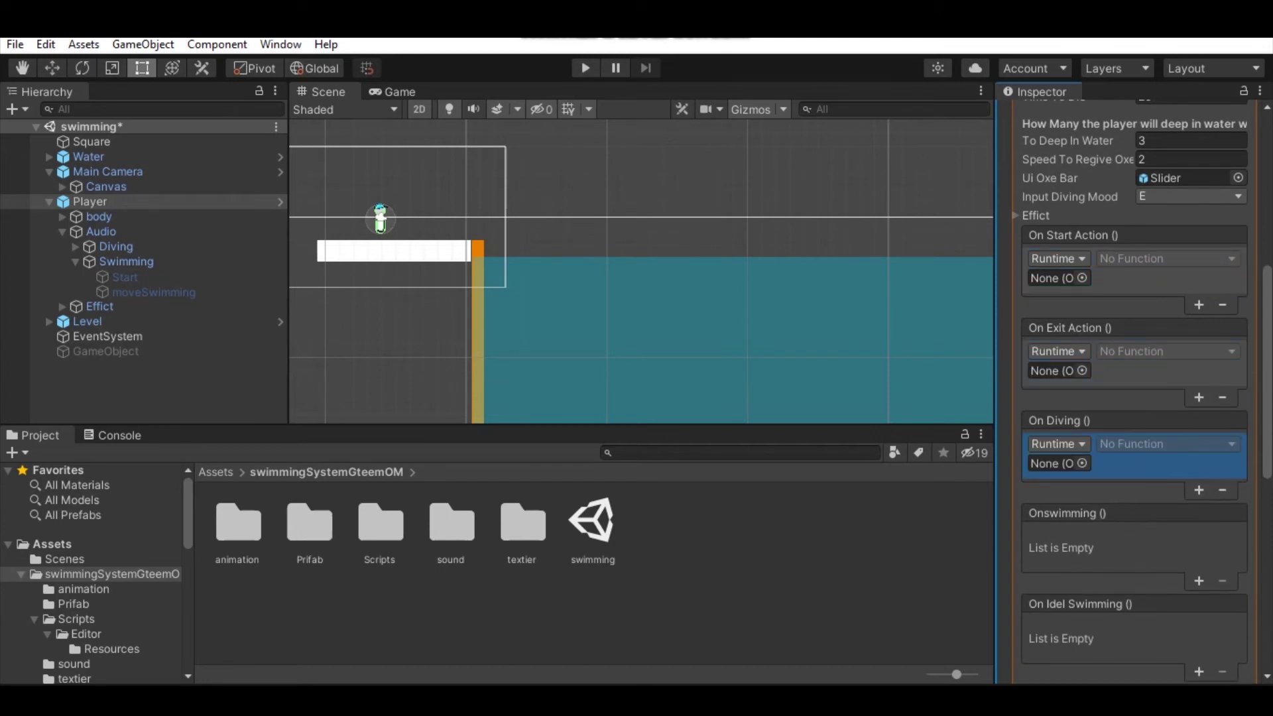
scroll(1133, 388, down, 3)
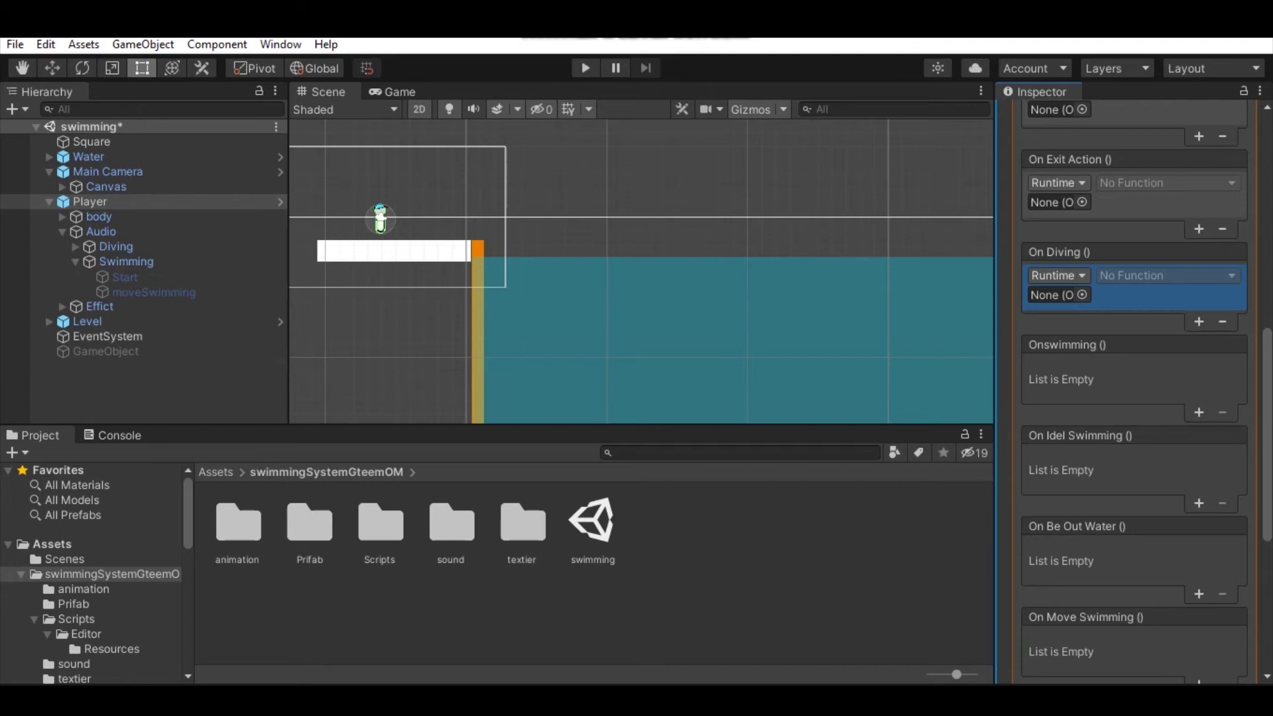
click(1198, 411)
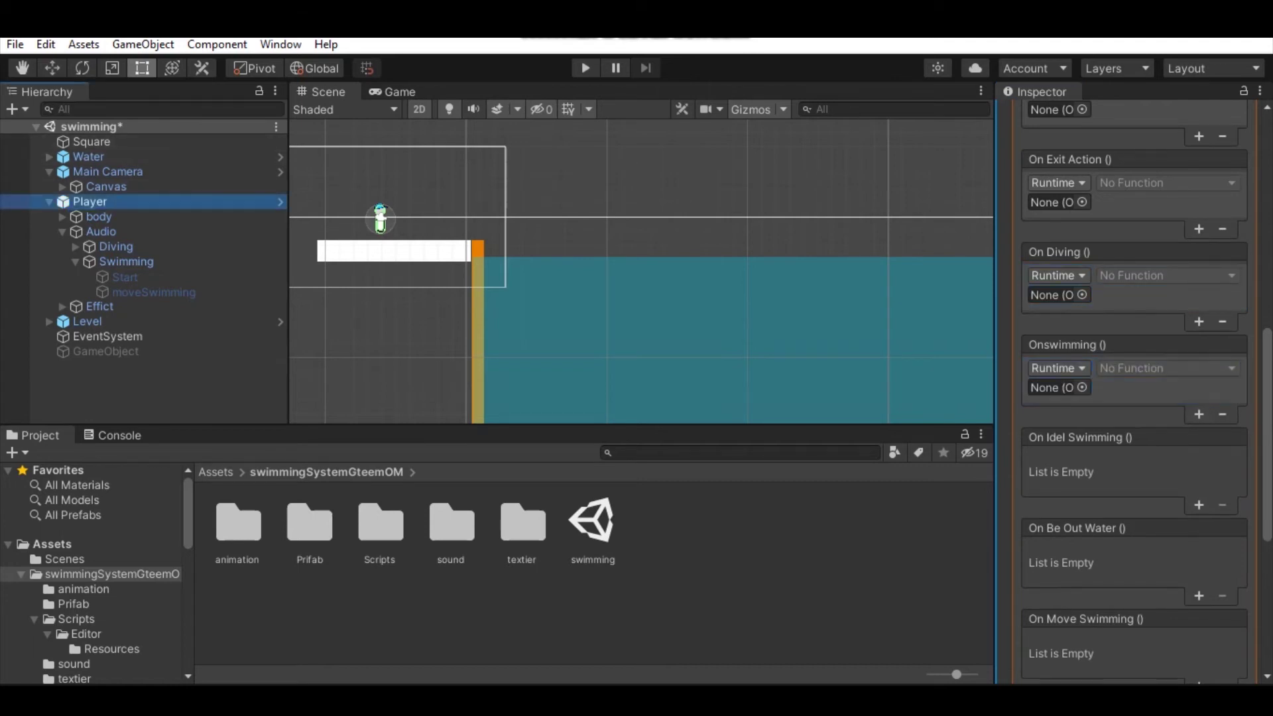
scroll(1134, 299, up, 3)
drag(89, 202, 1059, 222)
- Target Player and make On Start Action call LockCode and On Exit Action call UnLockCode
click(1163, 202)
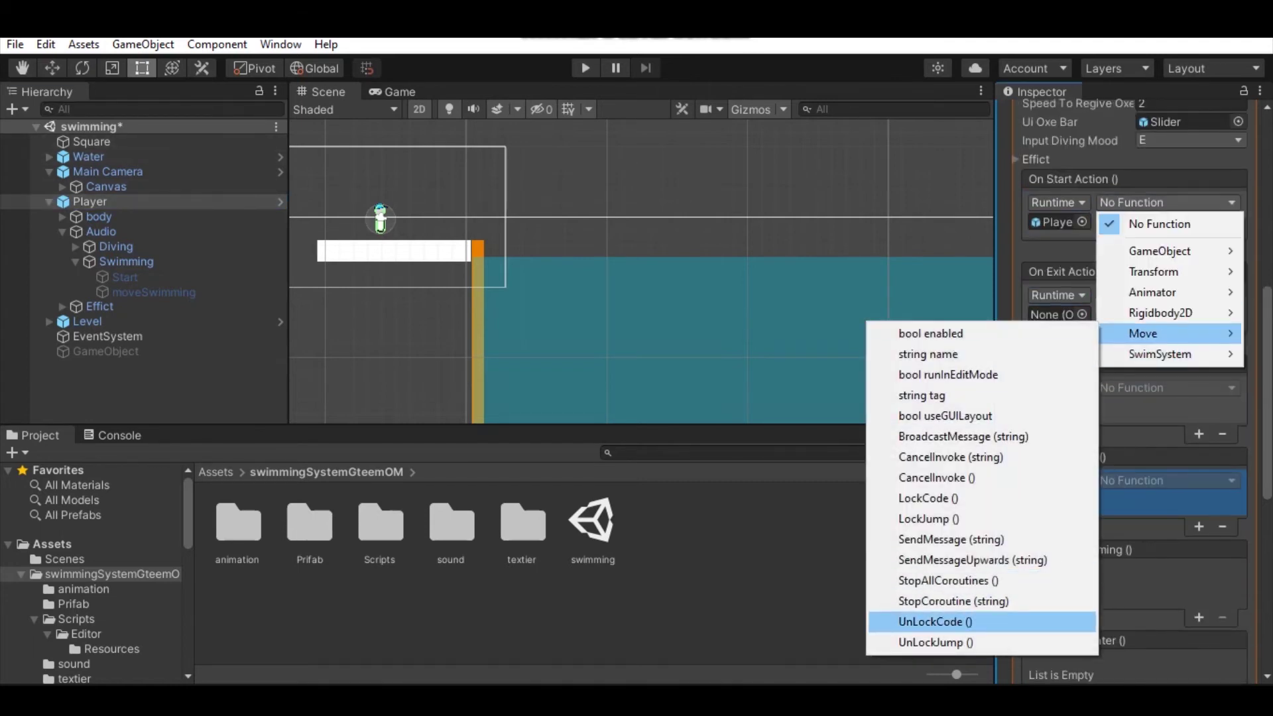
click(934, 621)
drag(89, 201, 1059, 315)
click(1163, 294)
mouse_move(1143, 426)
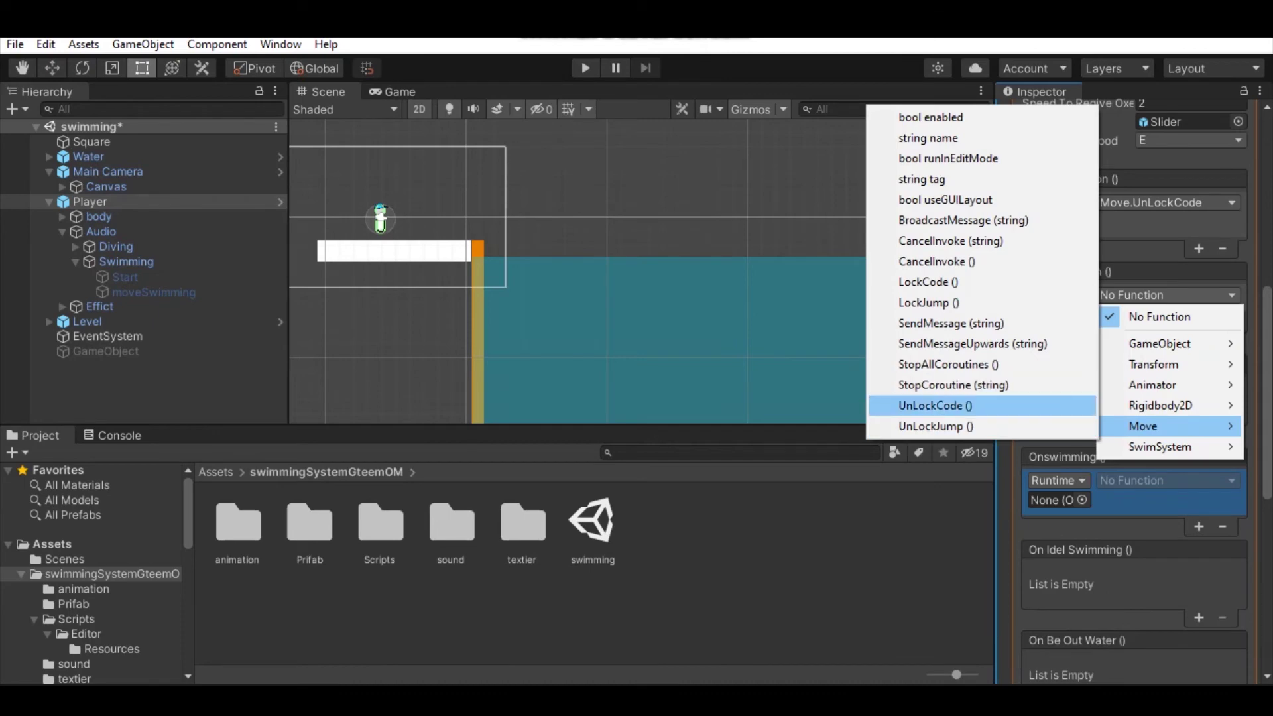
click(936, 404)
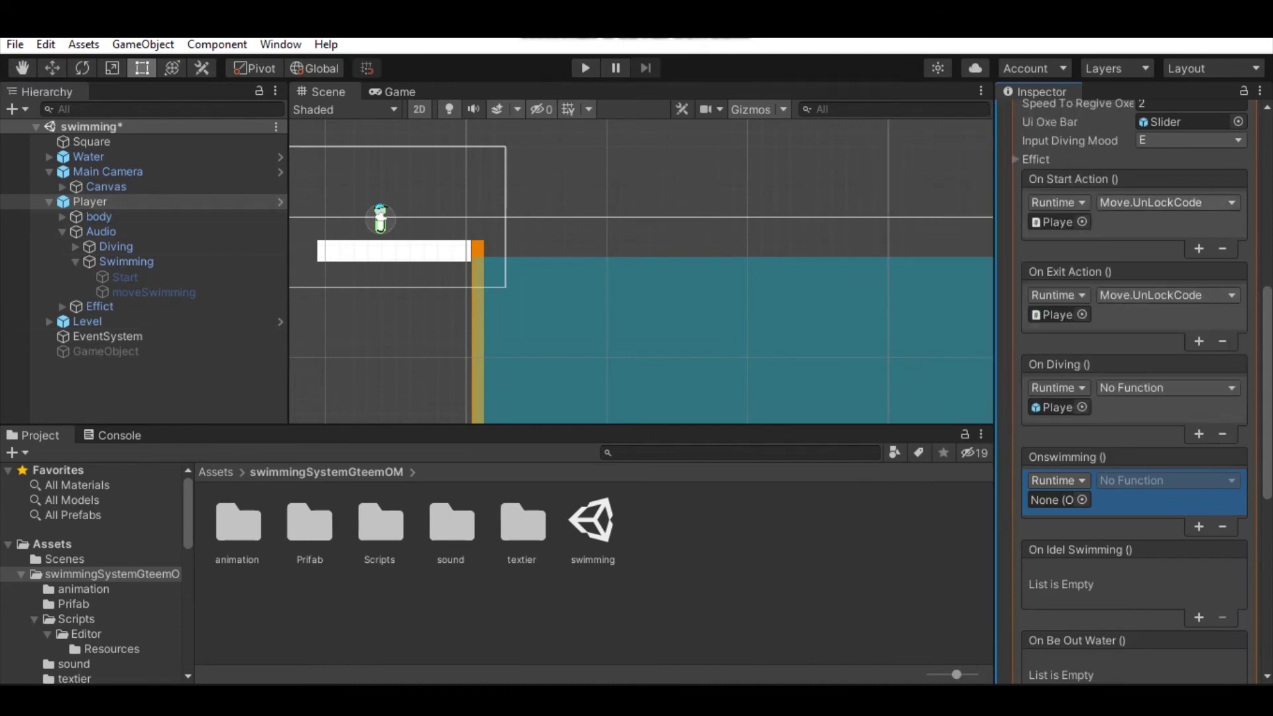
click(1163, 202)
- Make On Diving call Move.LockJump and Onswimming call Move.UnLockJump
click(930, 497)
click(1164, 387)
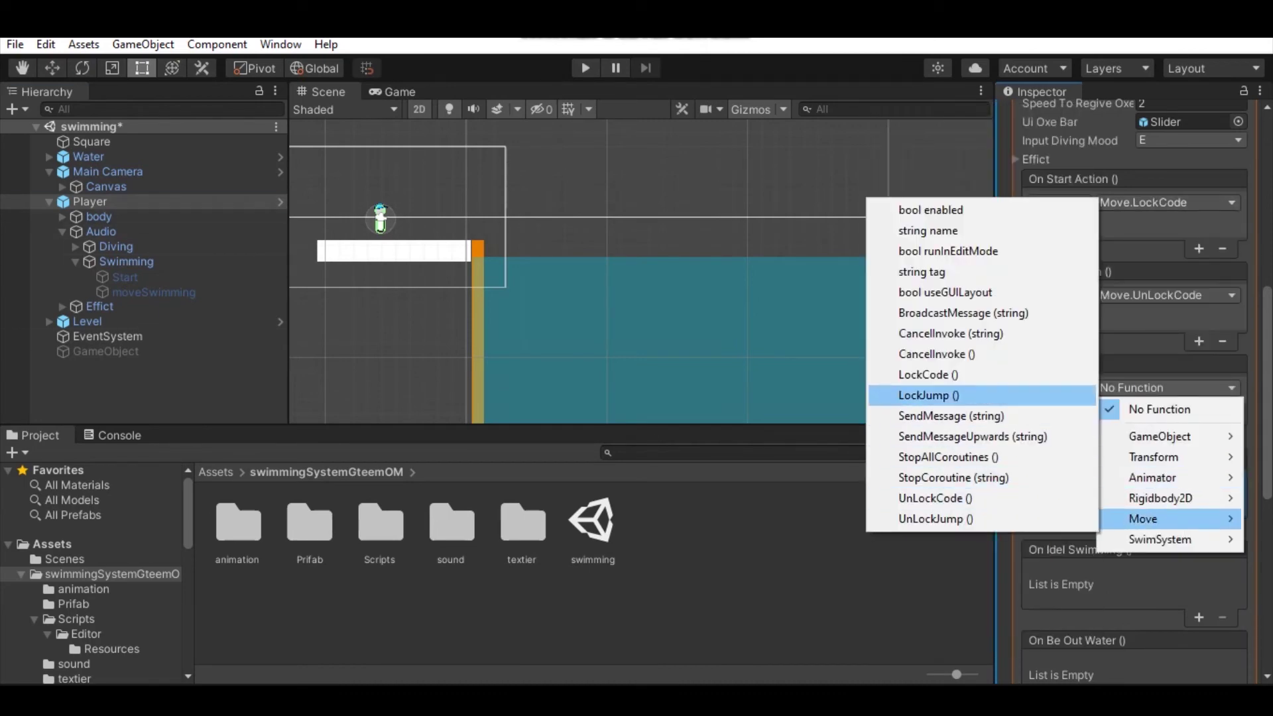
click(930, 395)
click(1163, 480)
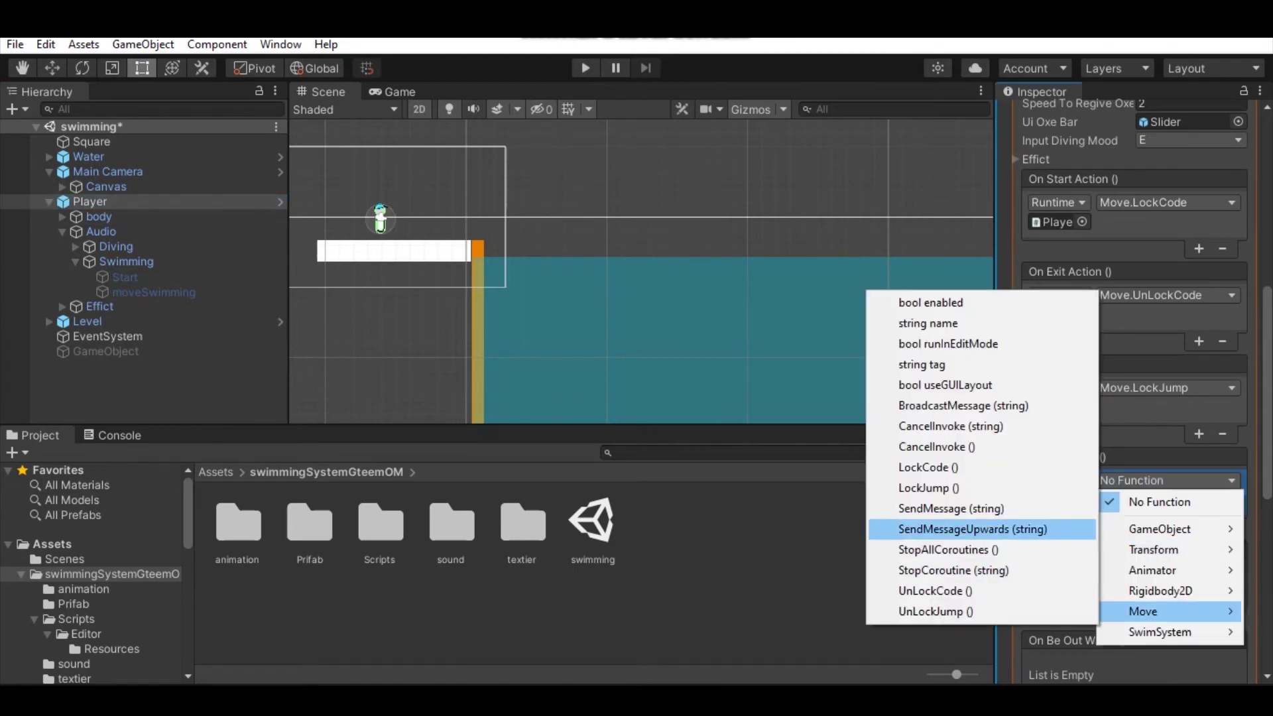
click(935, 612)
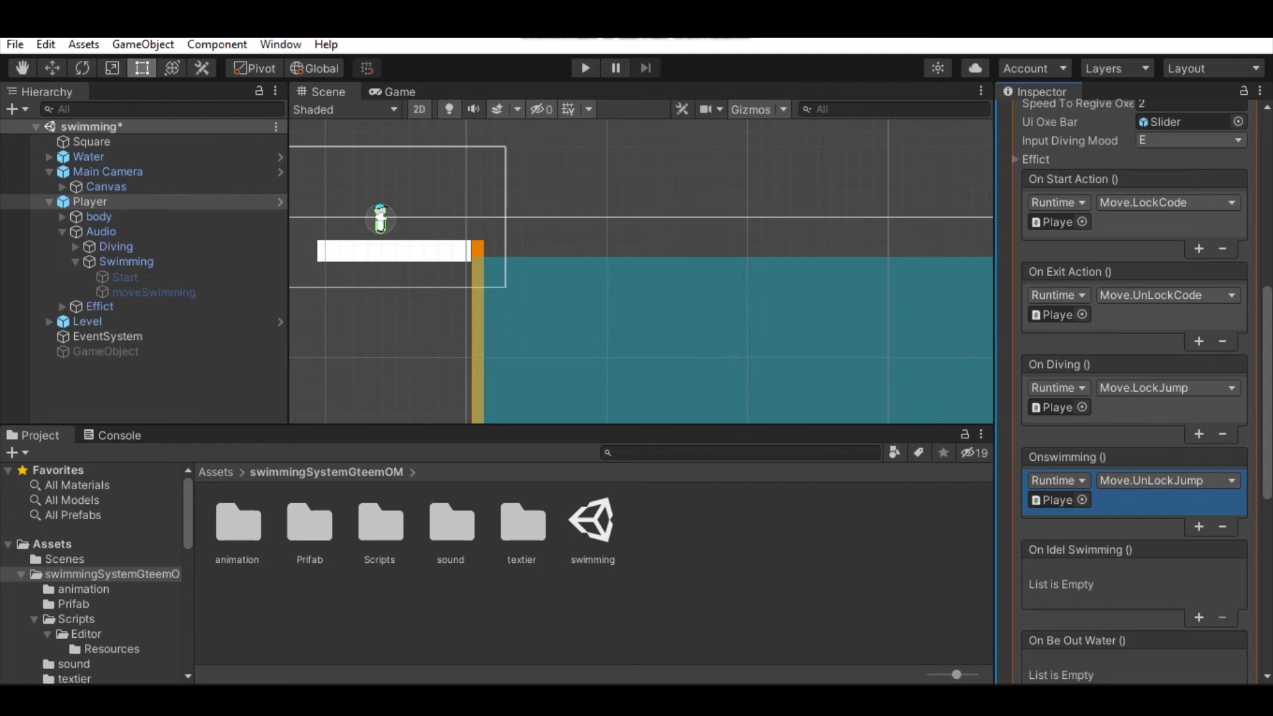
scroll(1134, 398, up, 10)
scroll(1134, 399, up, 3)
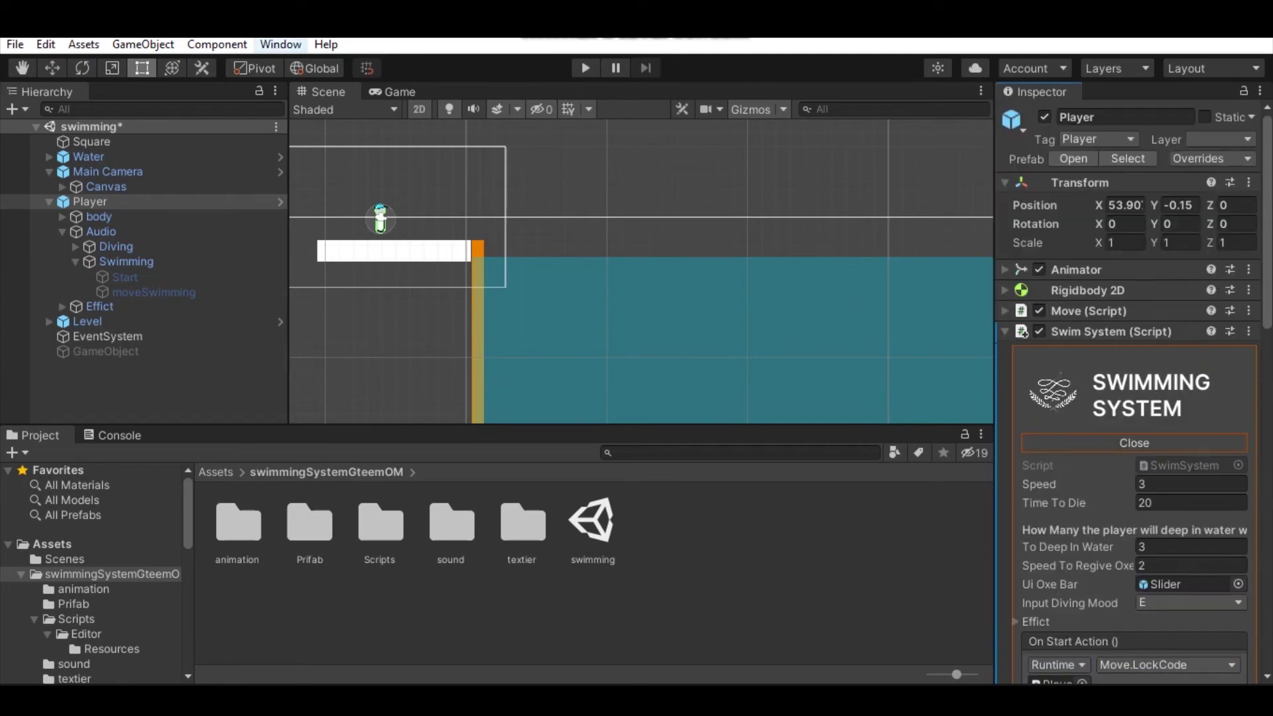
- Open the Animator and inspect the IsSwim, diving and swimming parameters and the Swimming state
click(280, 45)
mouse_move(312, 338)
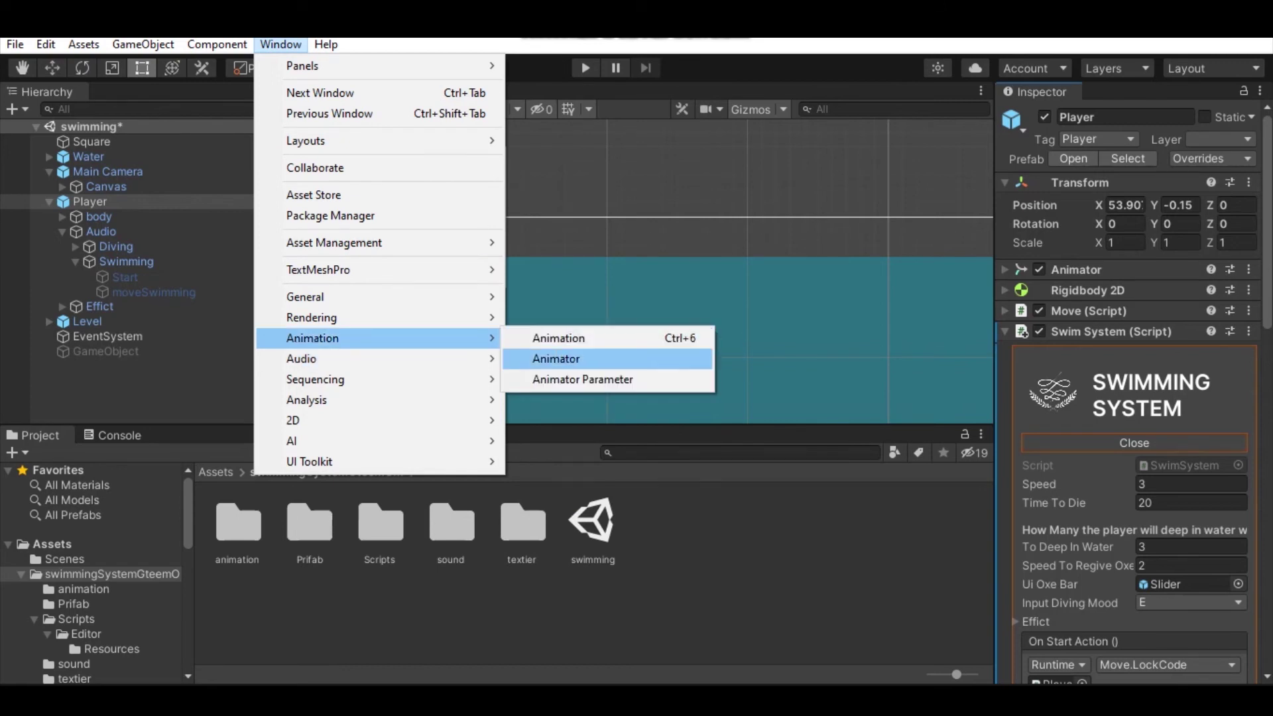
click(556, 358)
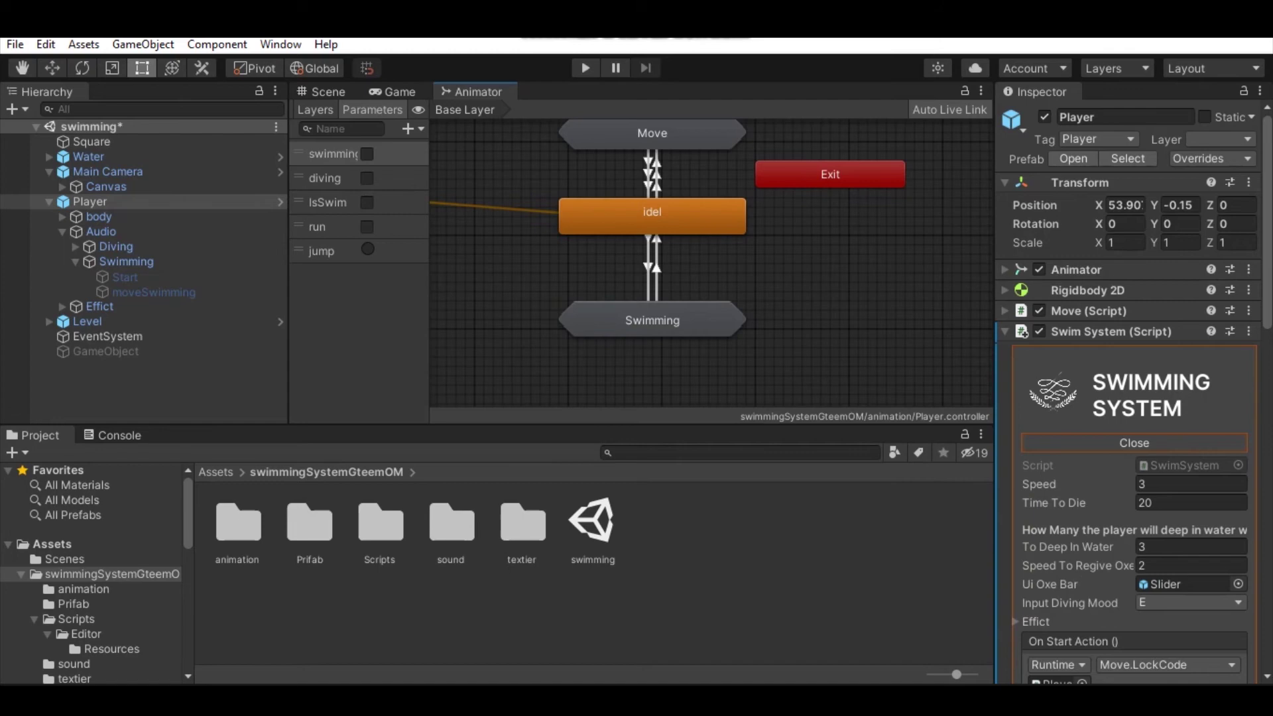
click(328, 202)
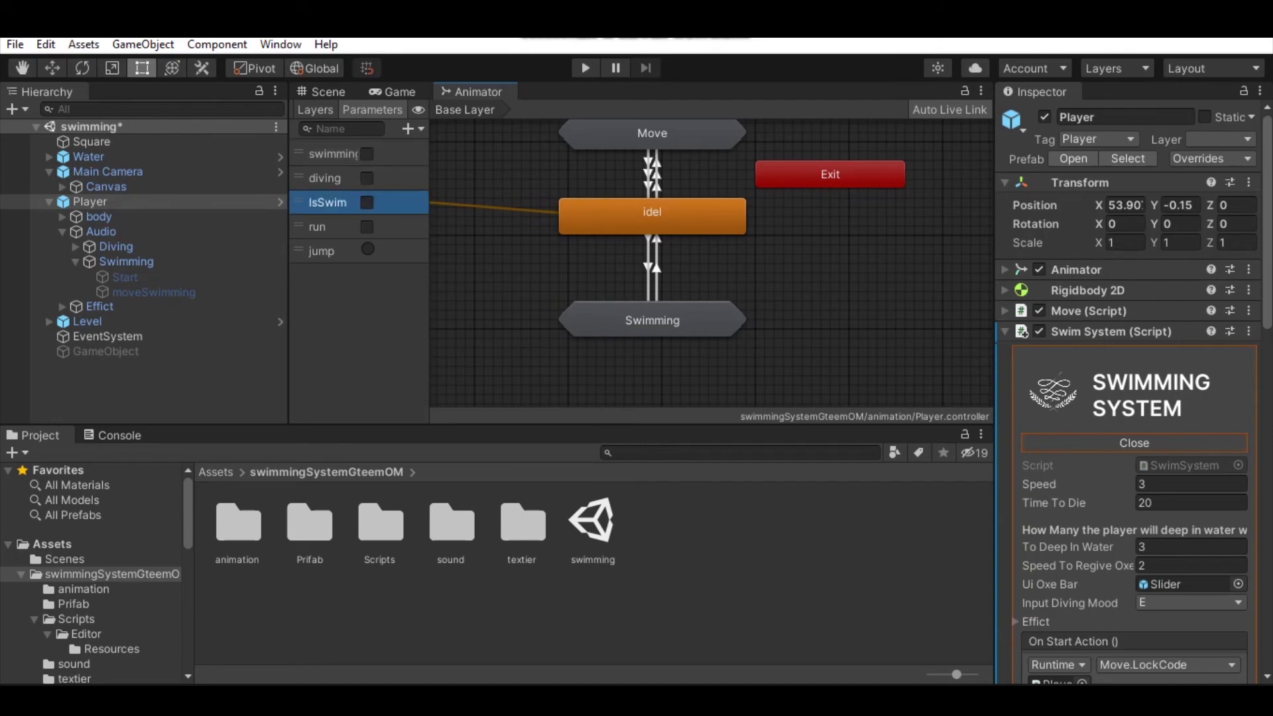
key(Up)
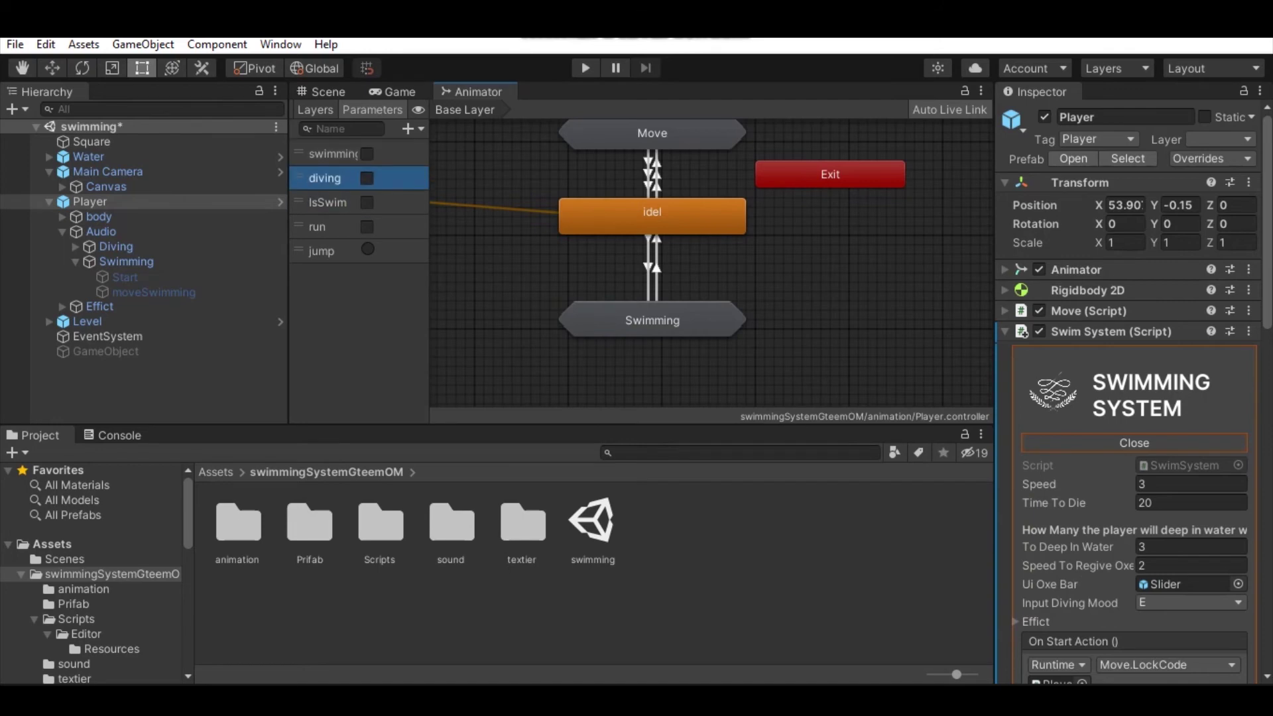
key(Up)
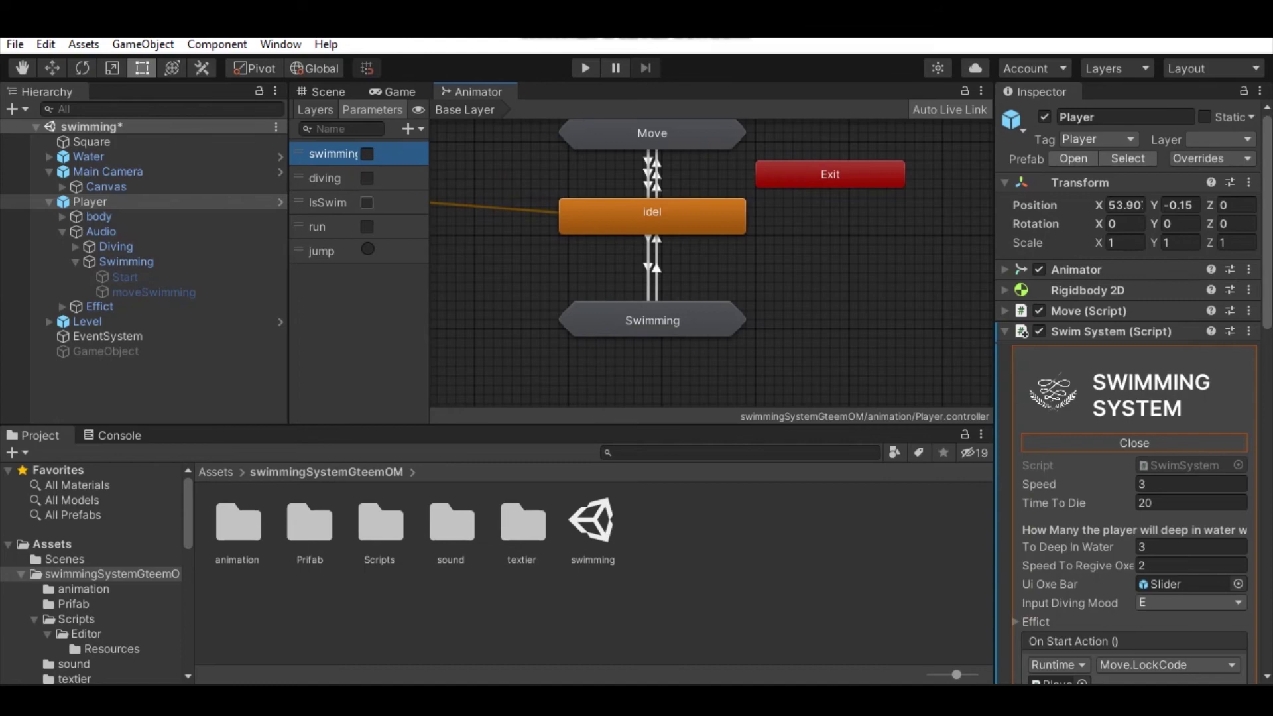
click(652, 321)
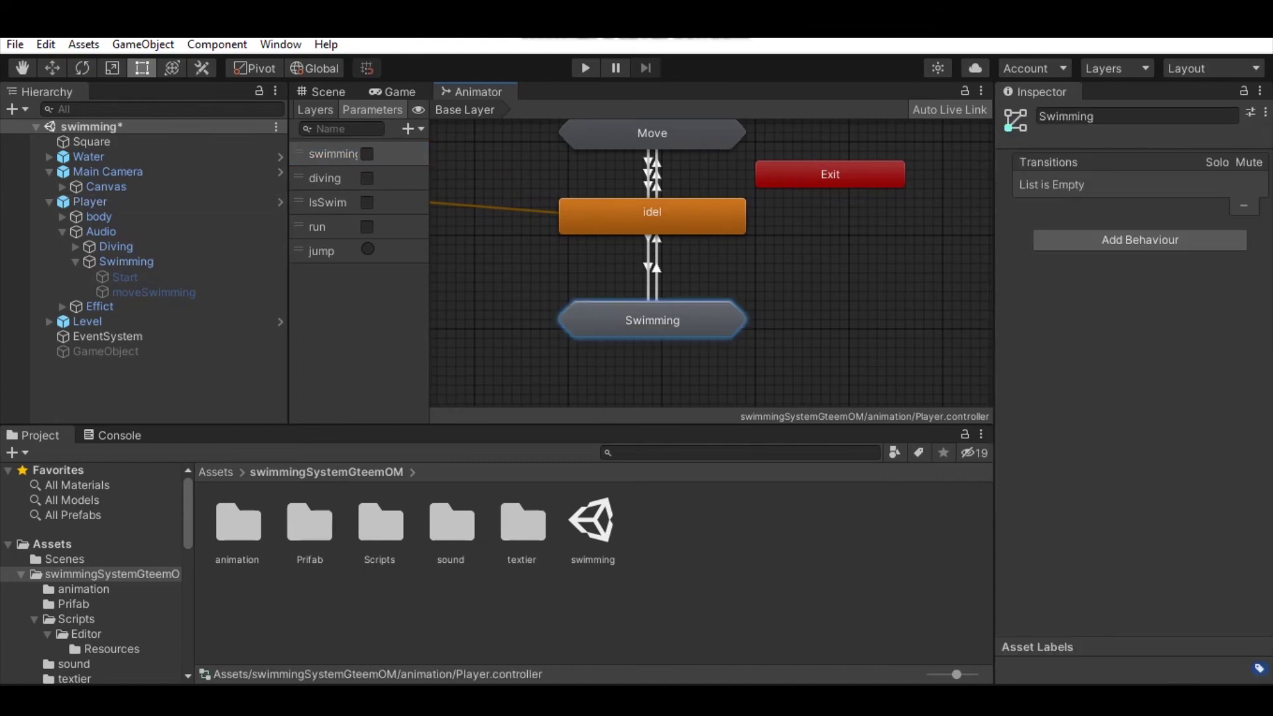
- Open and dismiss the Swimming state's context menu, then enter Play mode
right_click(666, 320)
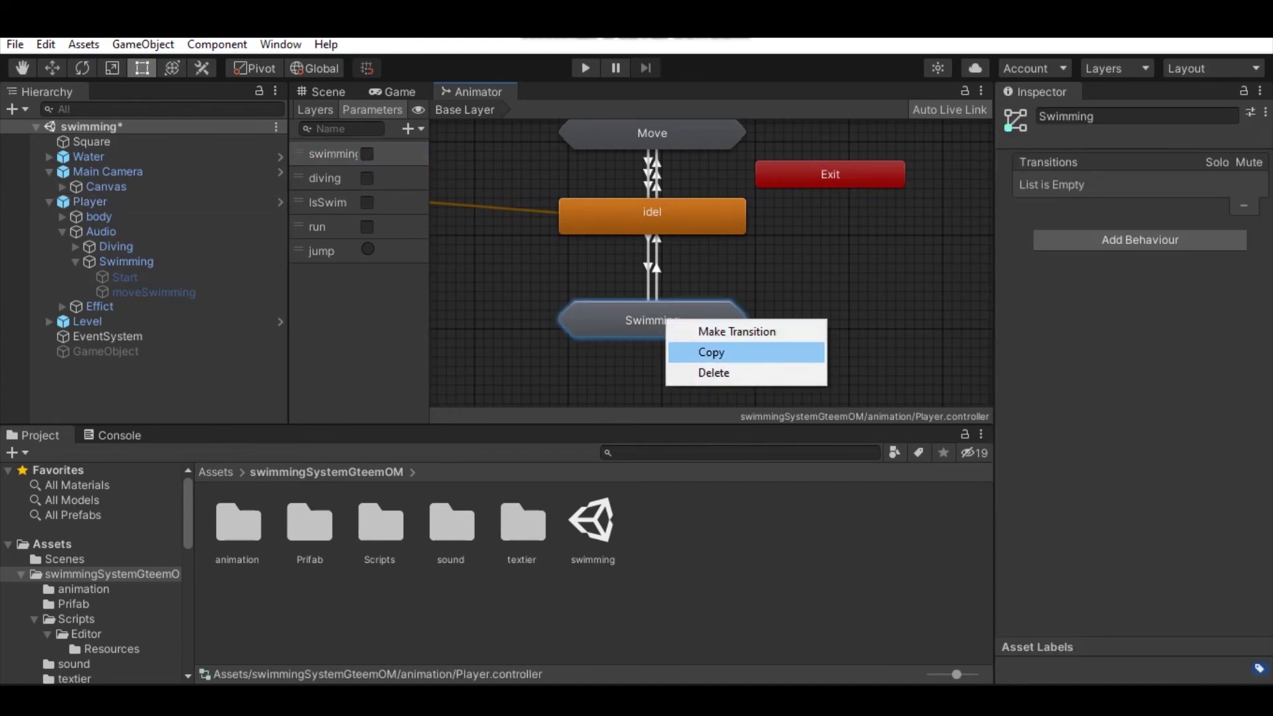
click(711, 352)
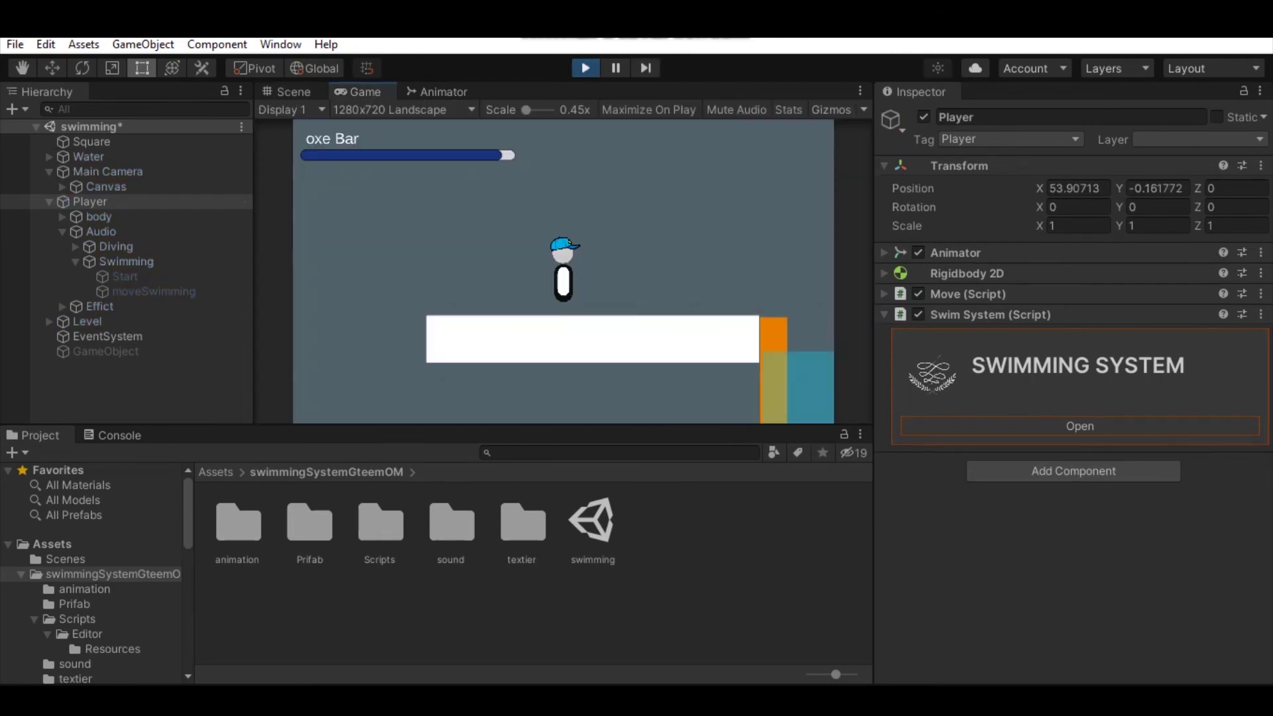
- Walk the player right into the water and swim back and forth along the surface
key(Right)
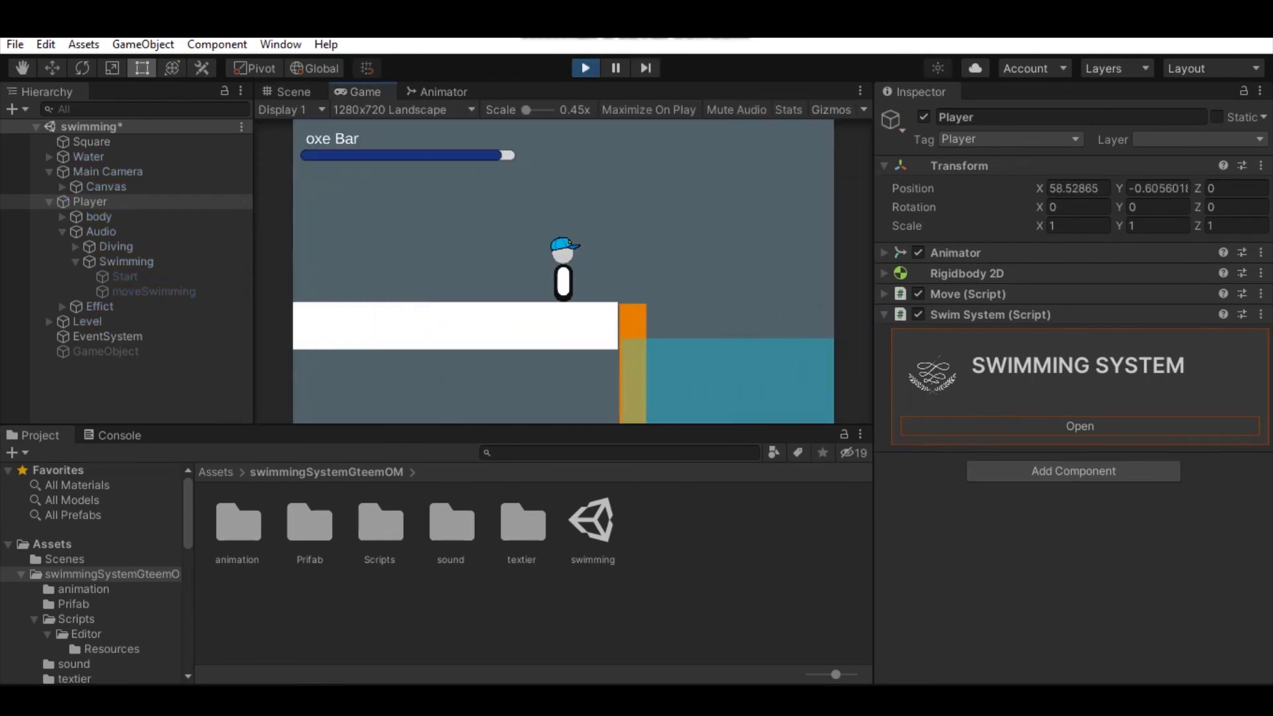
key(Right)
key(Right)
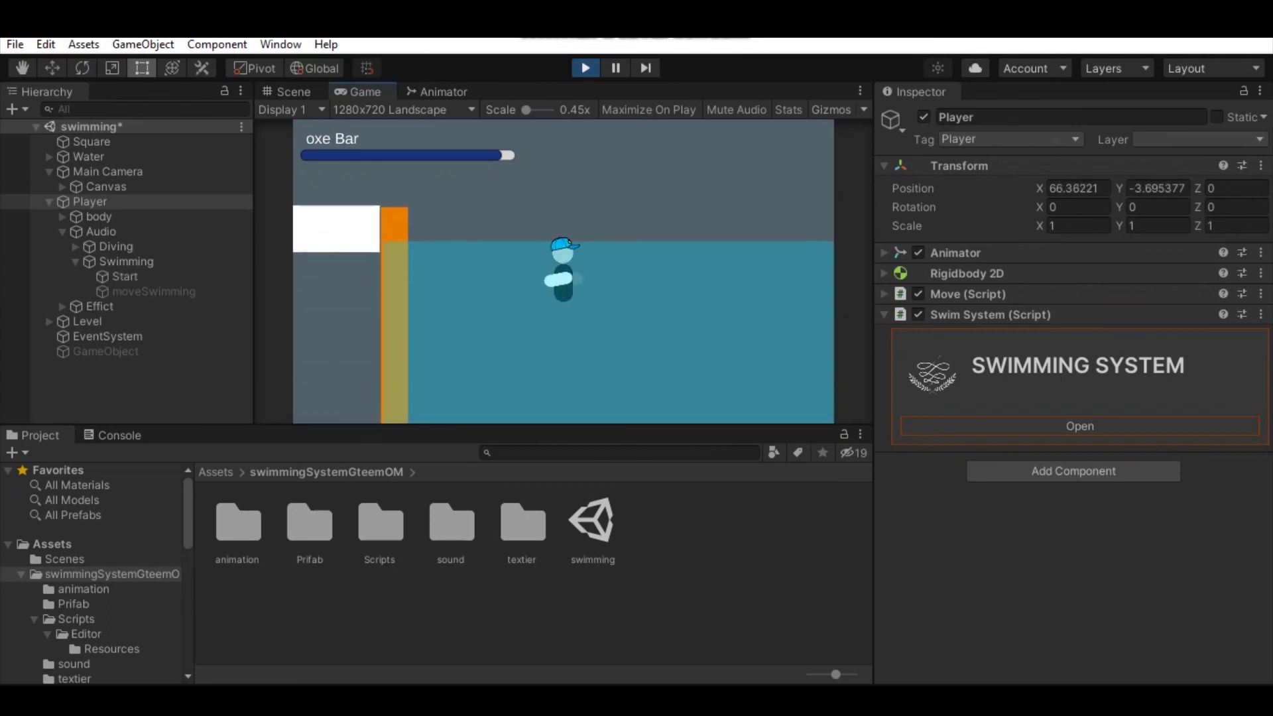
key(Right)
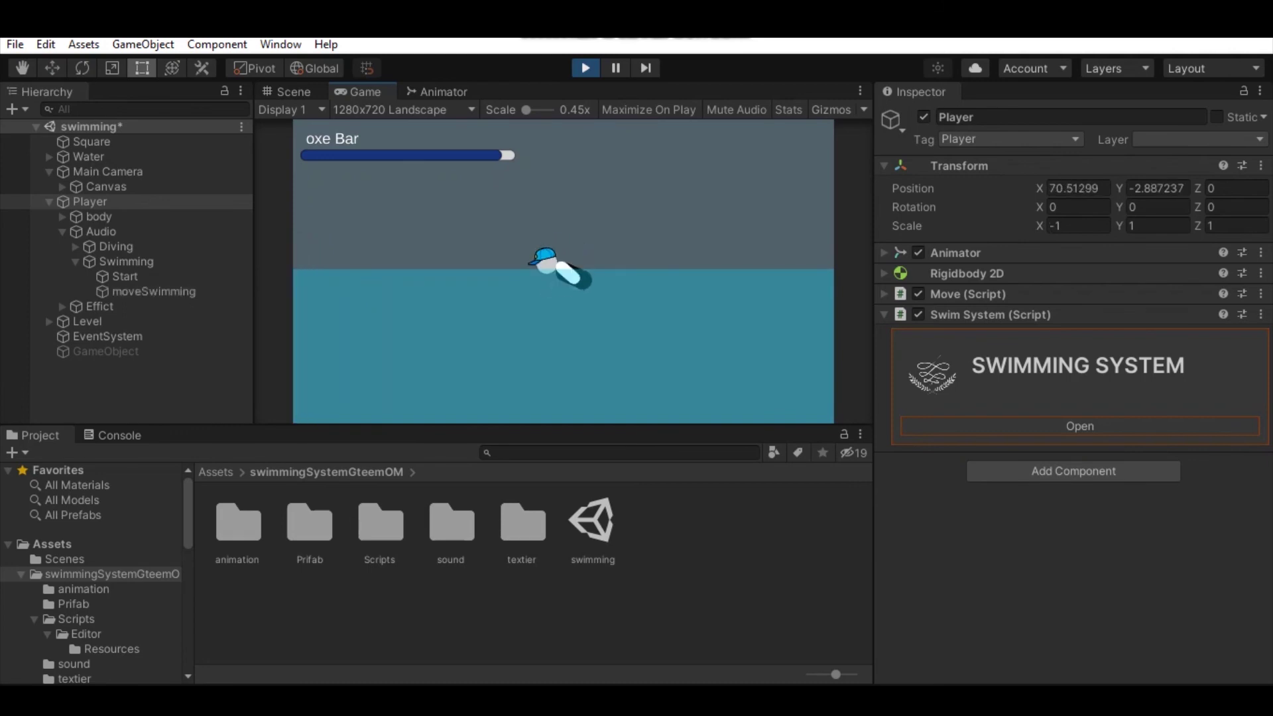
key(Left)
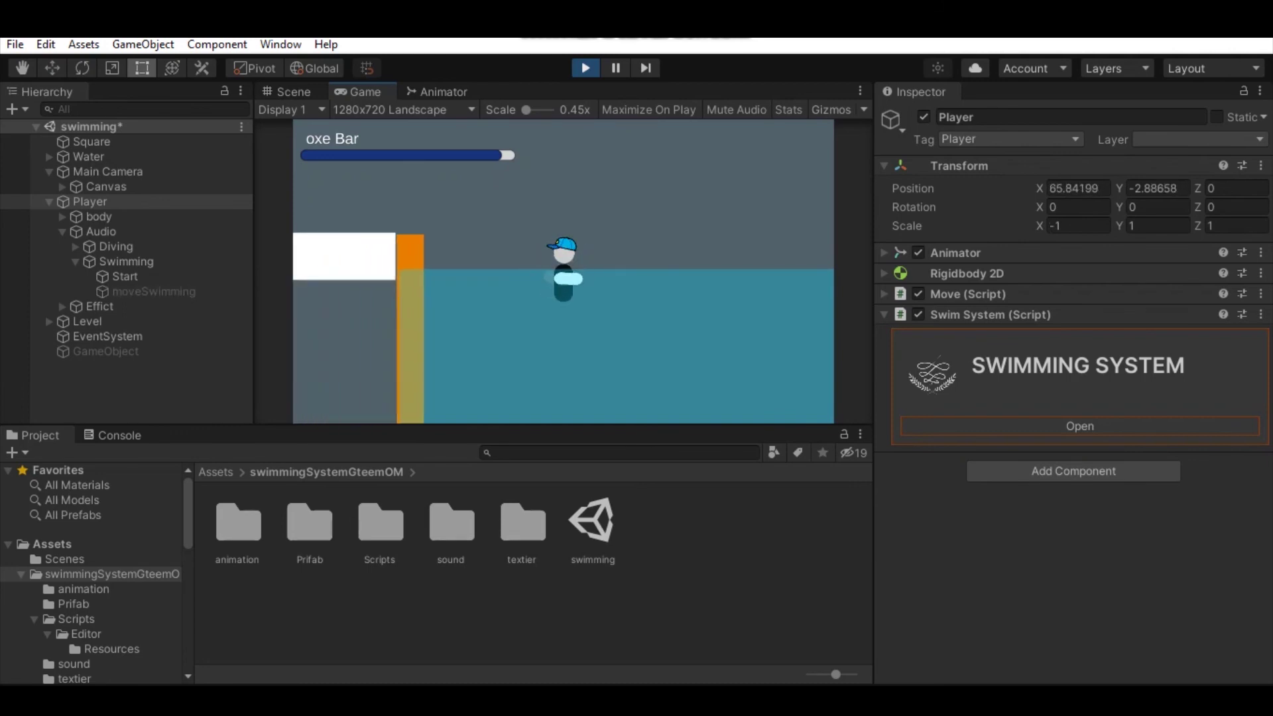
key(Right)
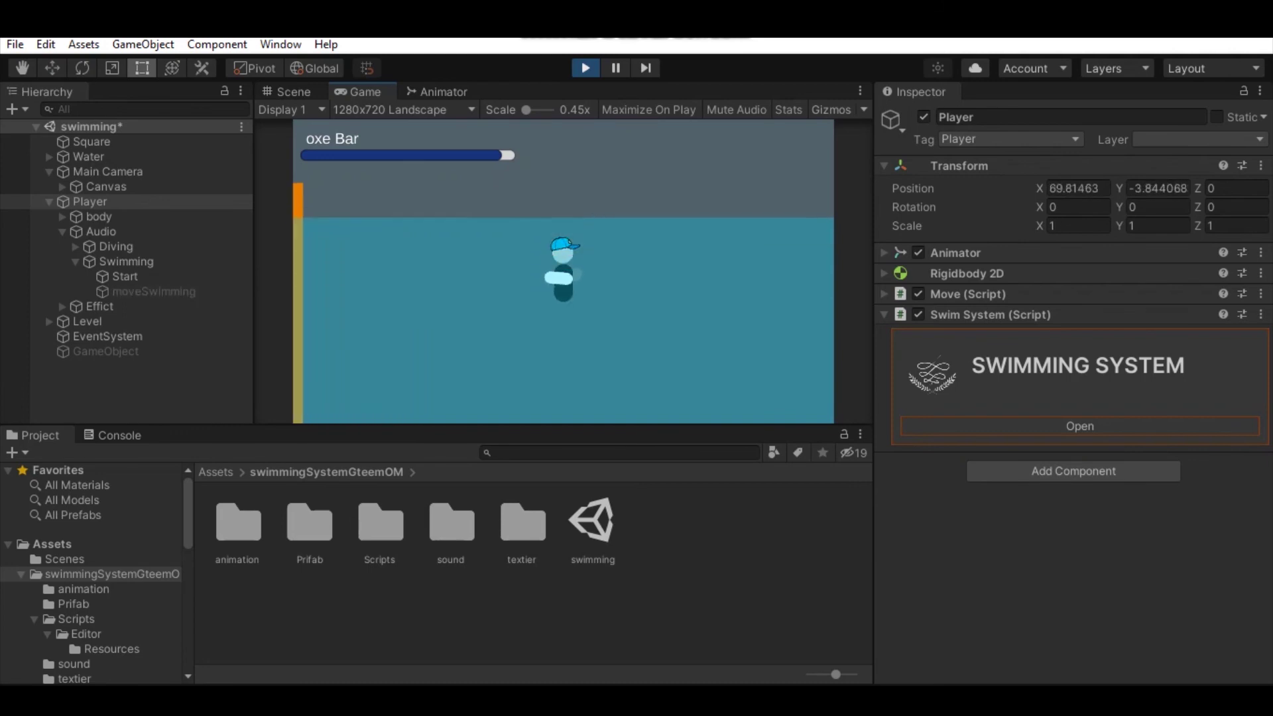
- Dive underwater and steer through several down-right dives and up-left rises
key(Down)
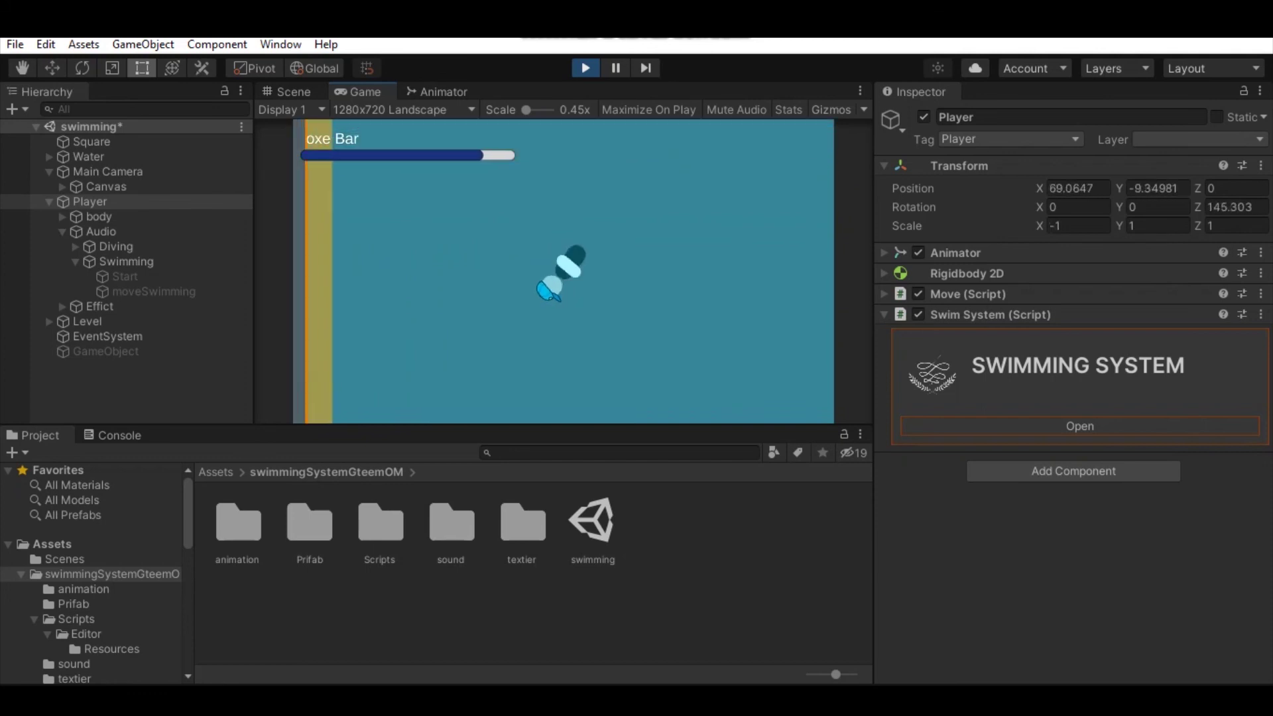
key(Left)
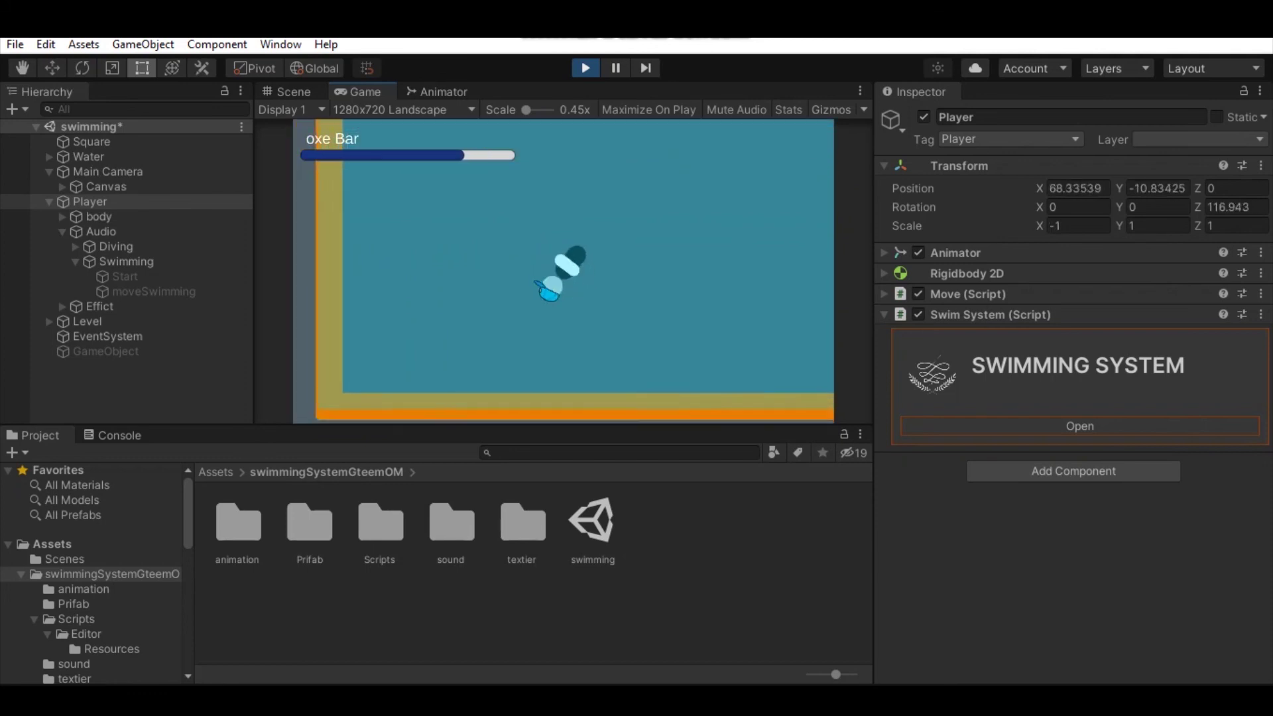
key(Down)
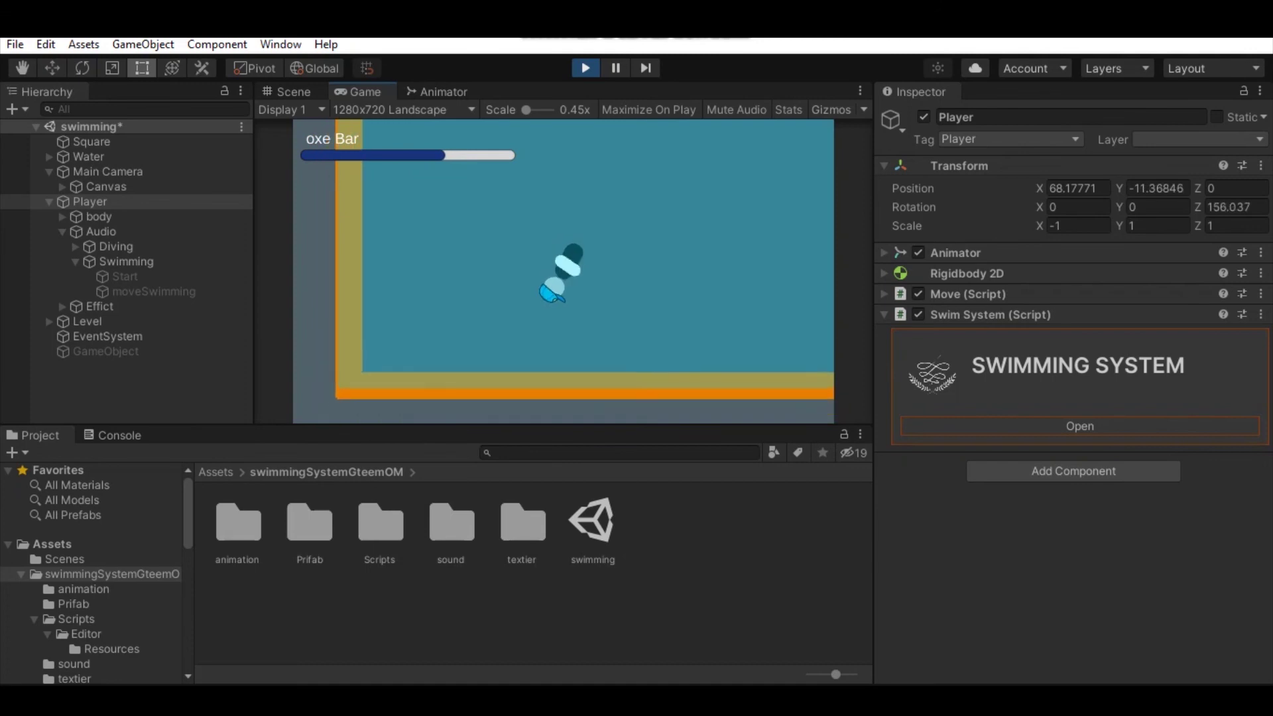
key(Up)
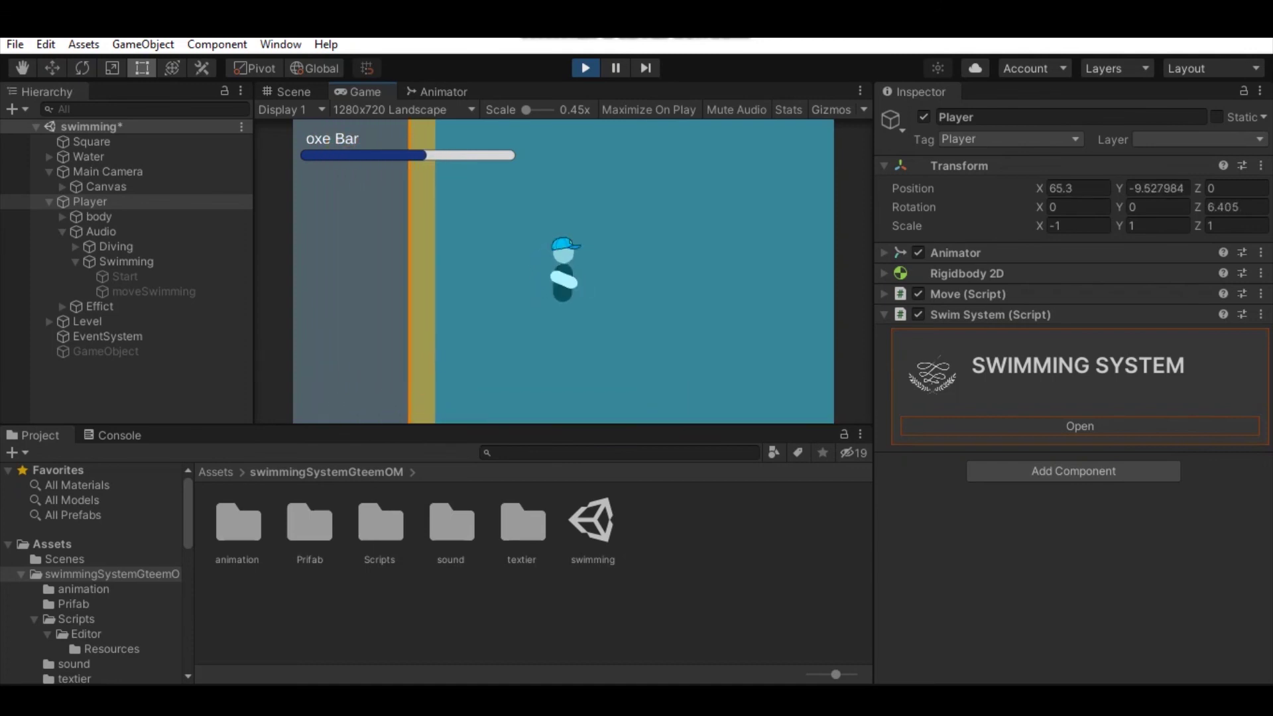
key(Up)
key(Right)
key(Down)
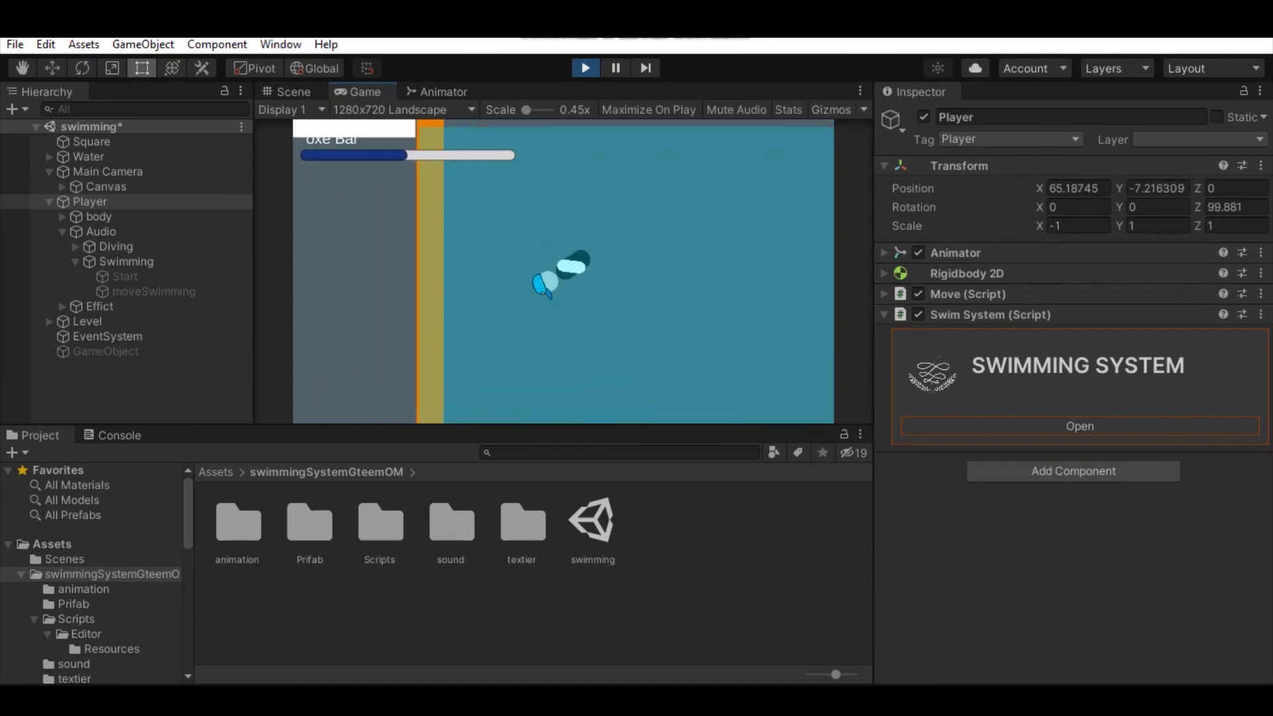
key(Left)
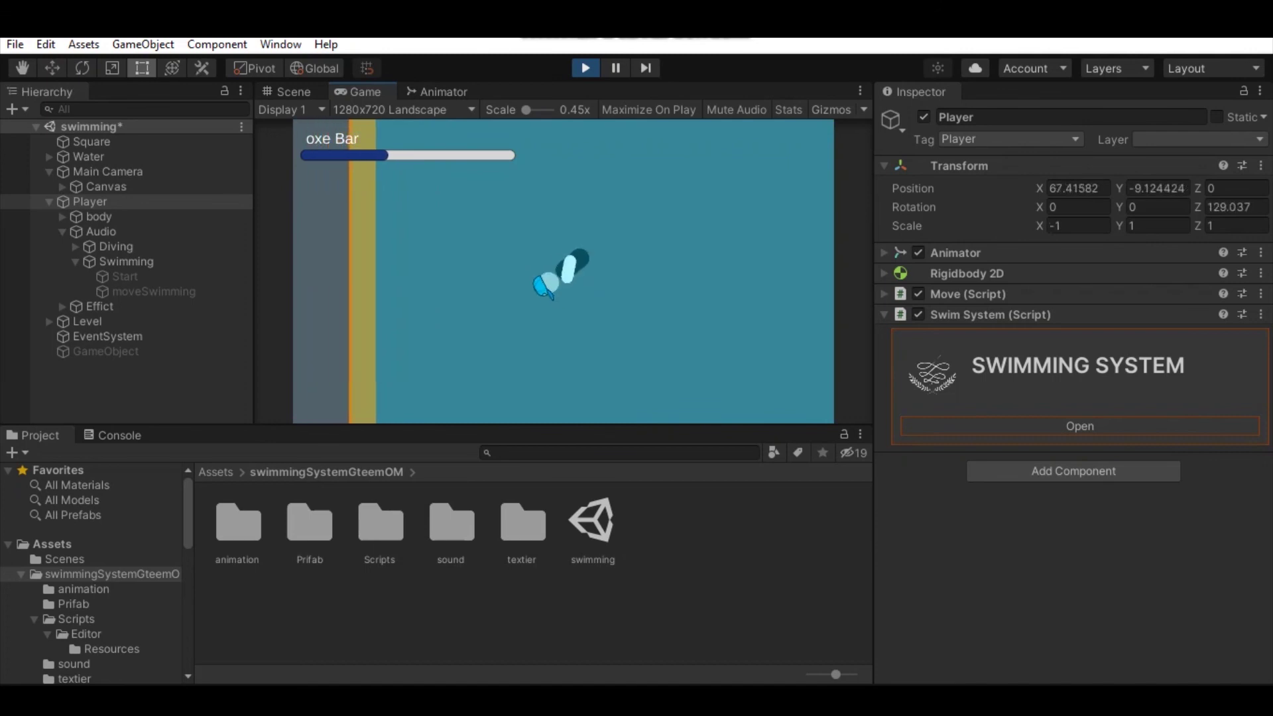
key(Up)
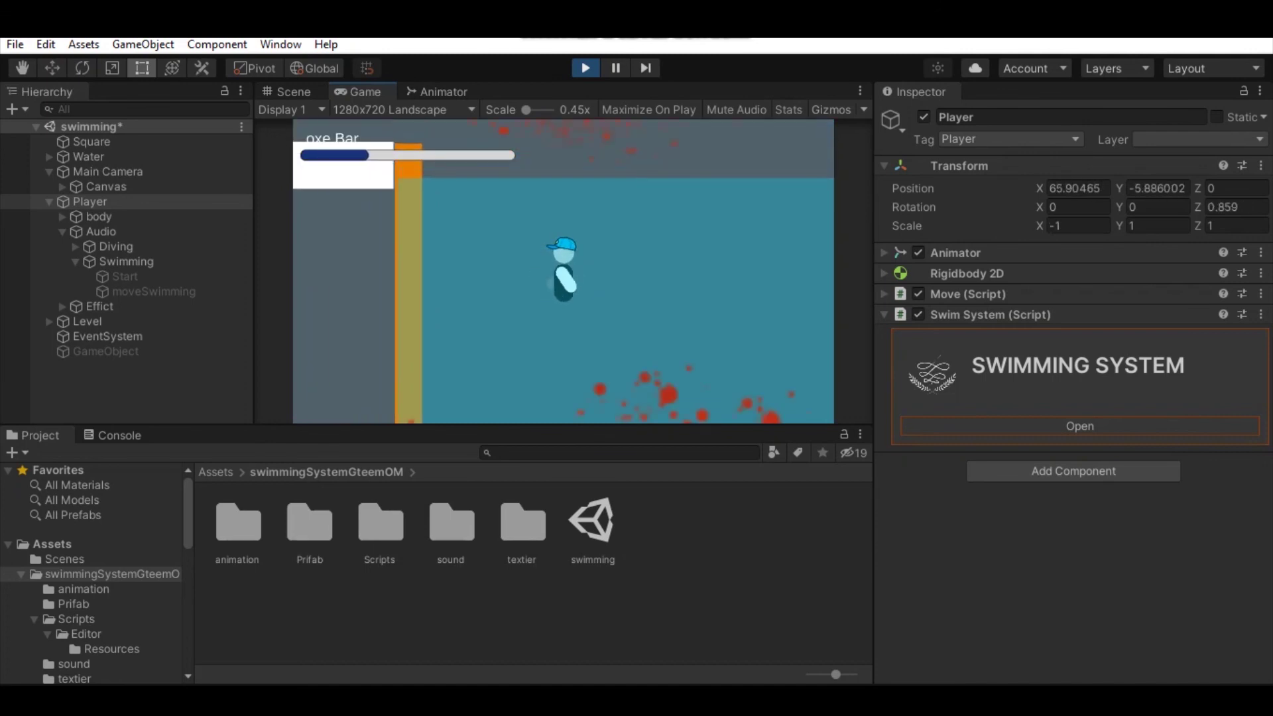
key(Right)
key(Down)
key(Left)
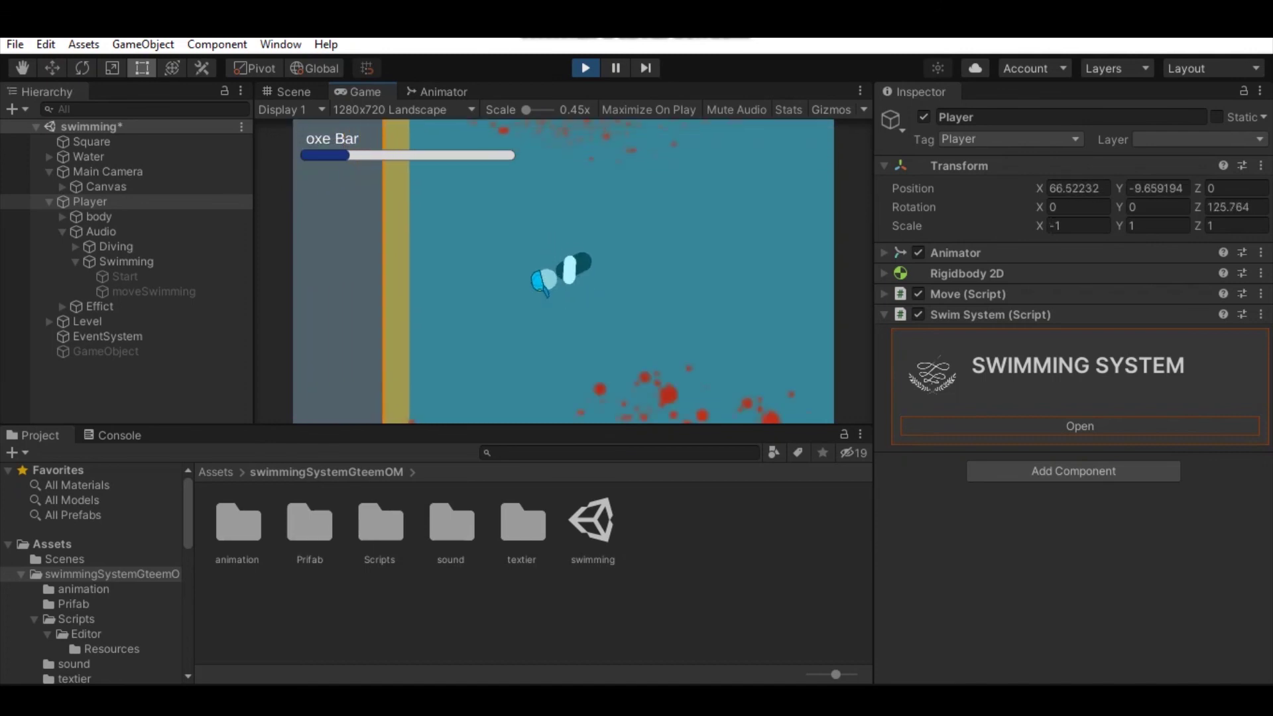
key(Up)
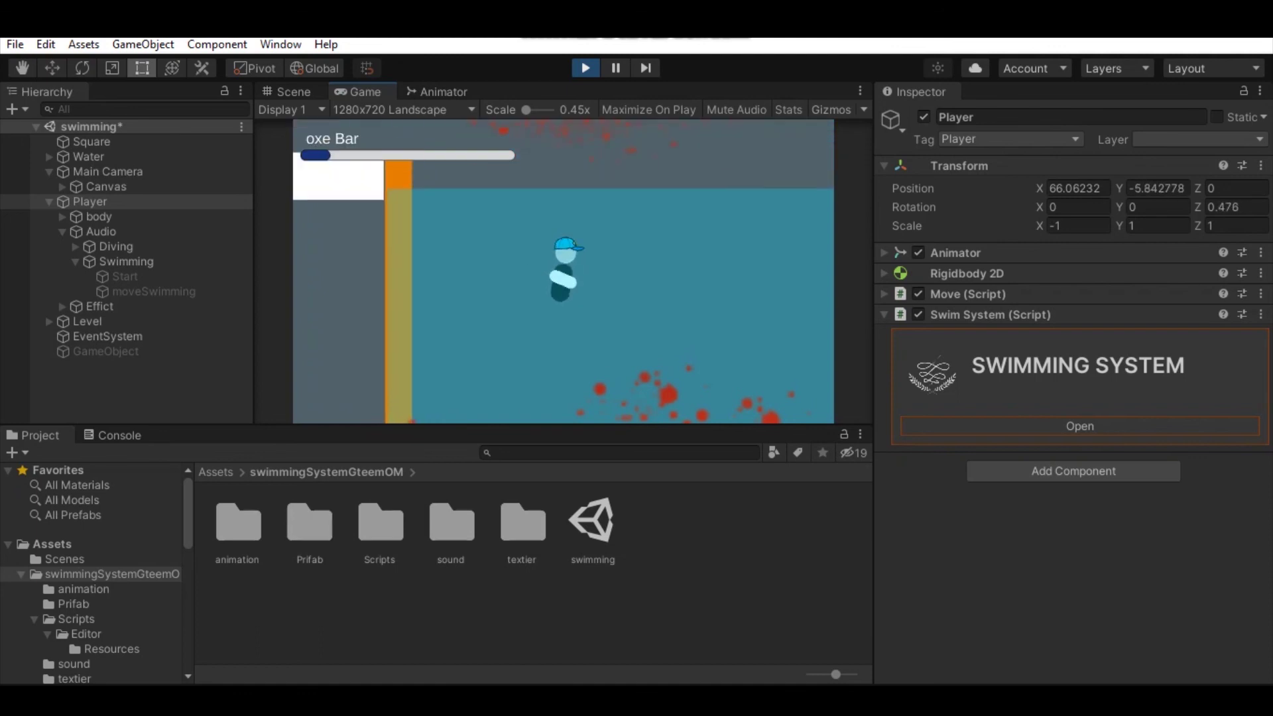
- Surface, swim back to the white platform, climb out, and stop Play mode
key(Right)
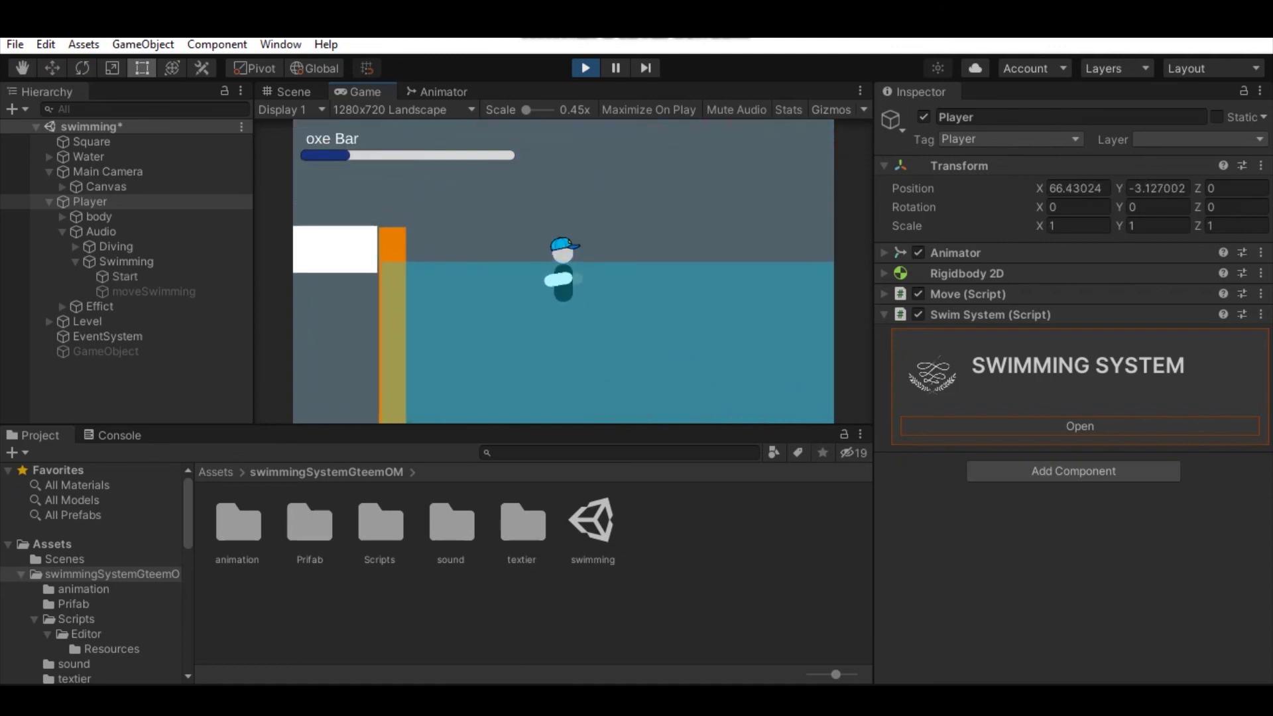
key(Right)
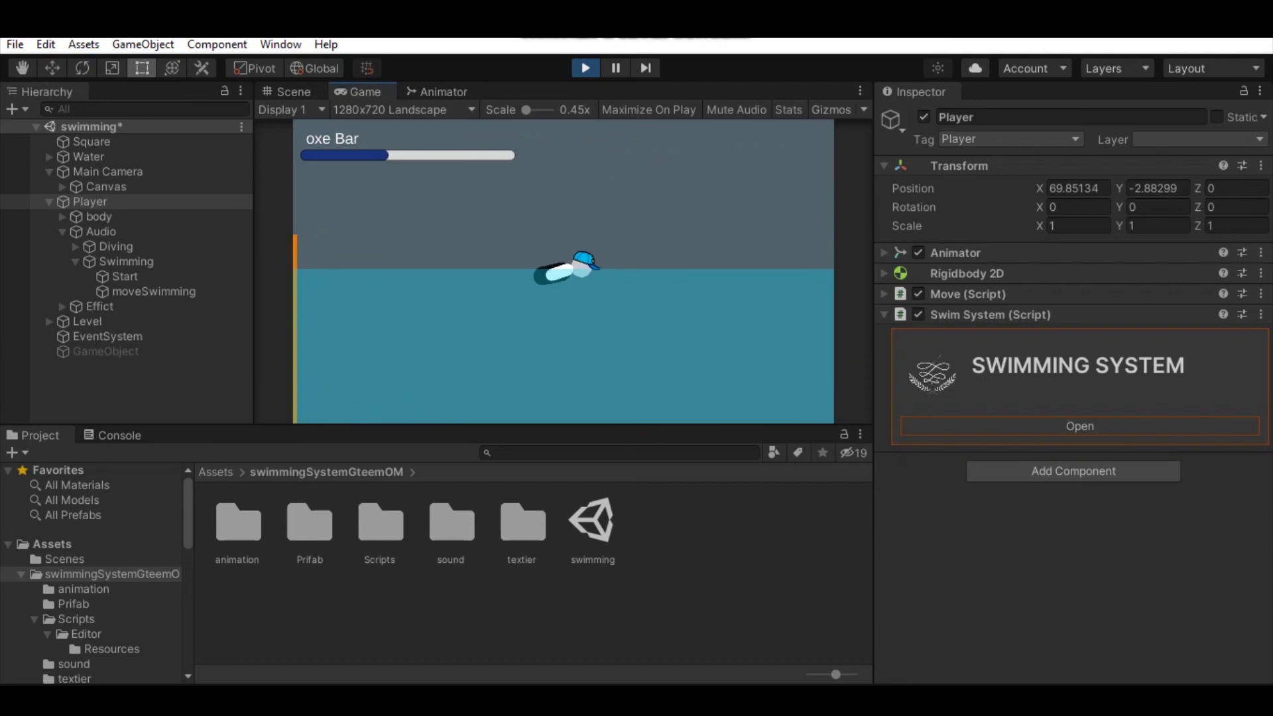
key(Left)
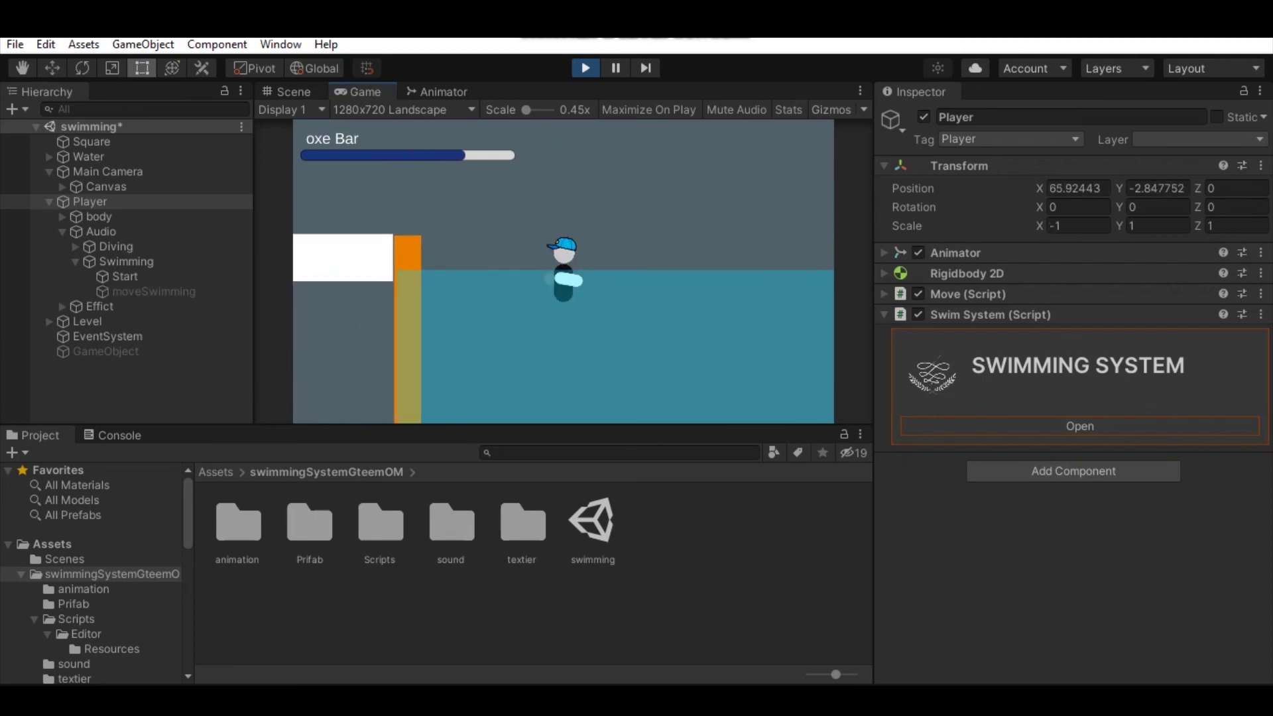
key(Left)
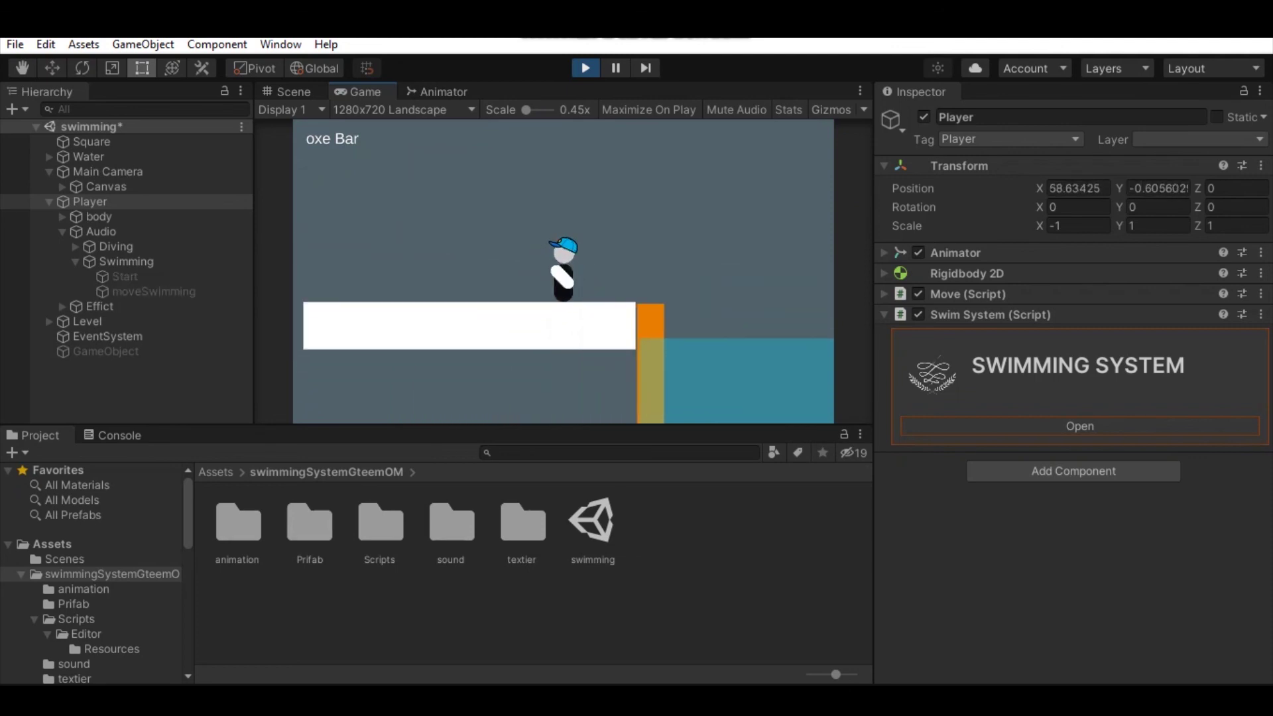
key(Right)
key(Right)
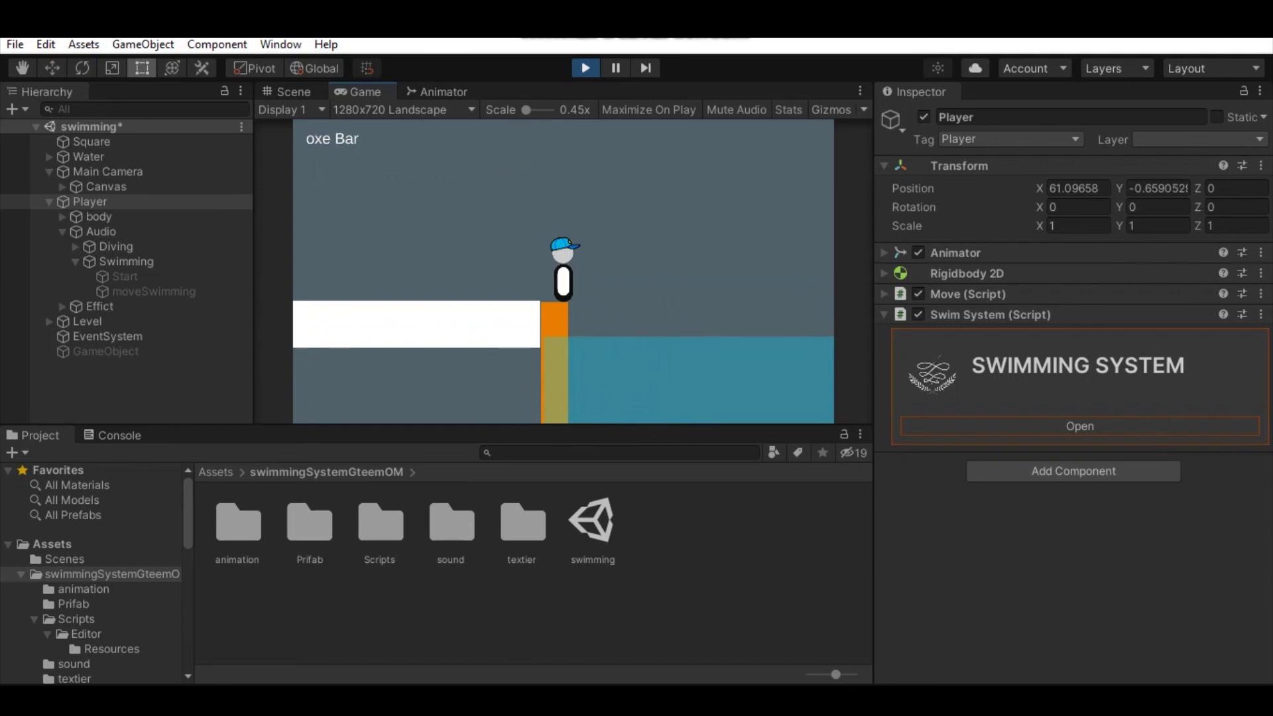
key(ctrl+p)
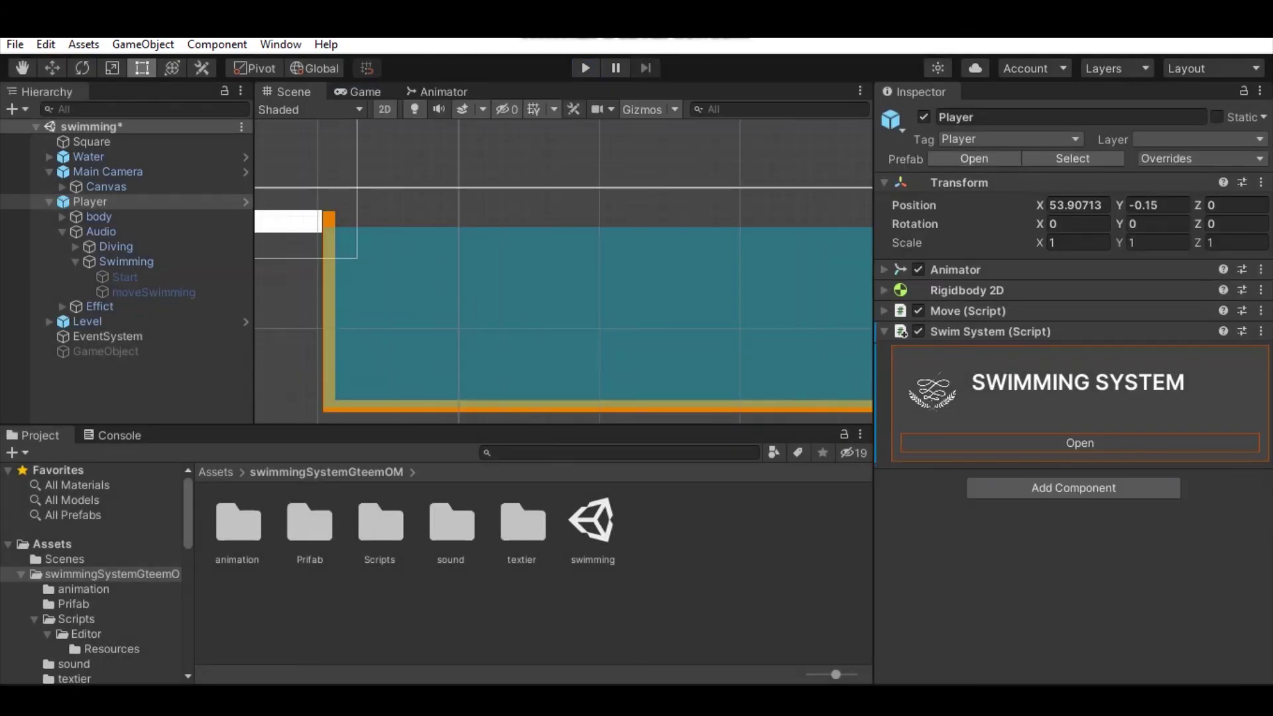